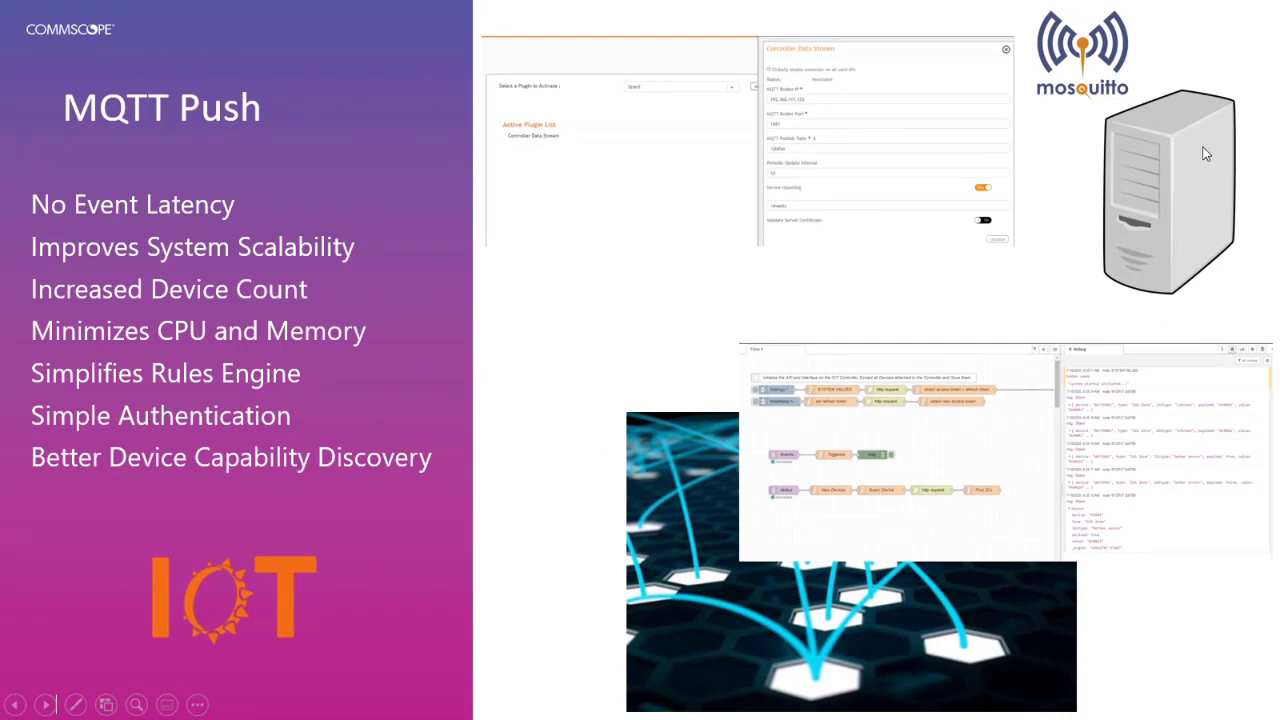
left_click(1172, 396)
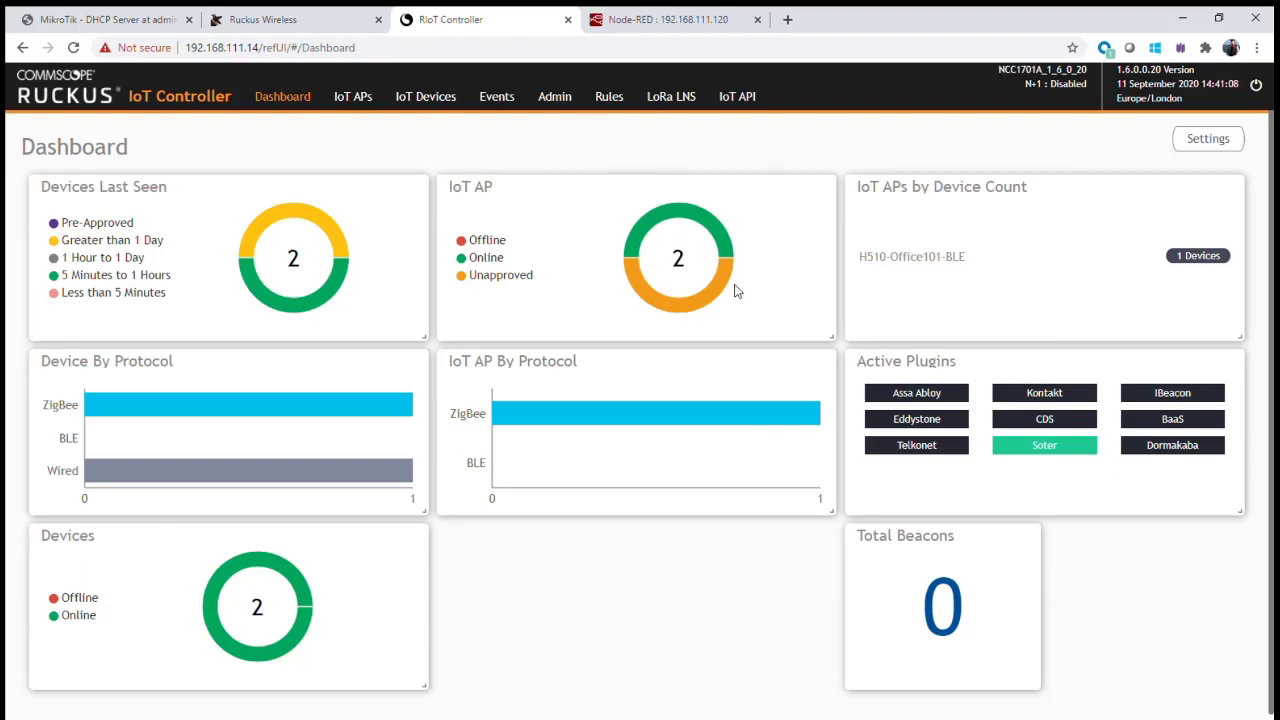
Step: Review the dashboard's access point charts, then the IoT AP settings and radio info of H510-Office101-BLE
mouse_move(686, 214)
mouse_move(687, 305)
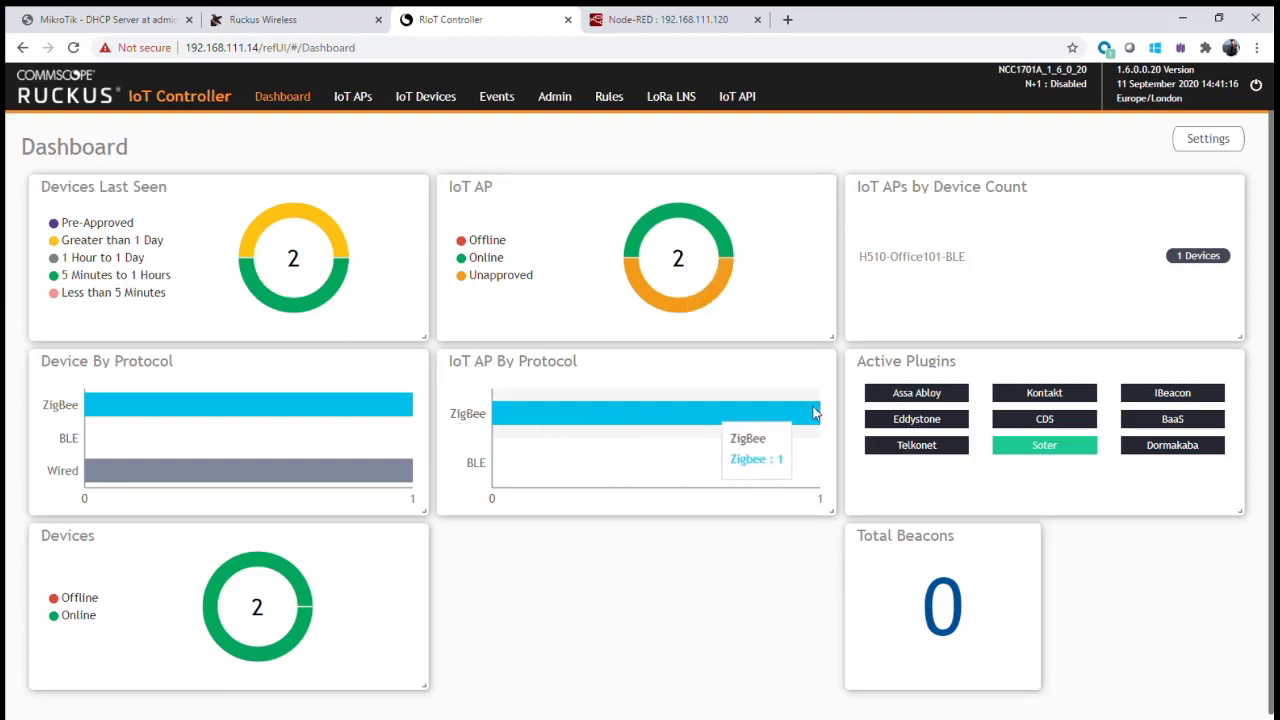
mouse_move(345, 290)
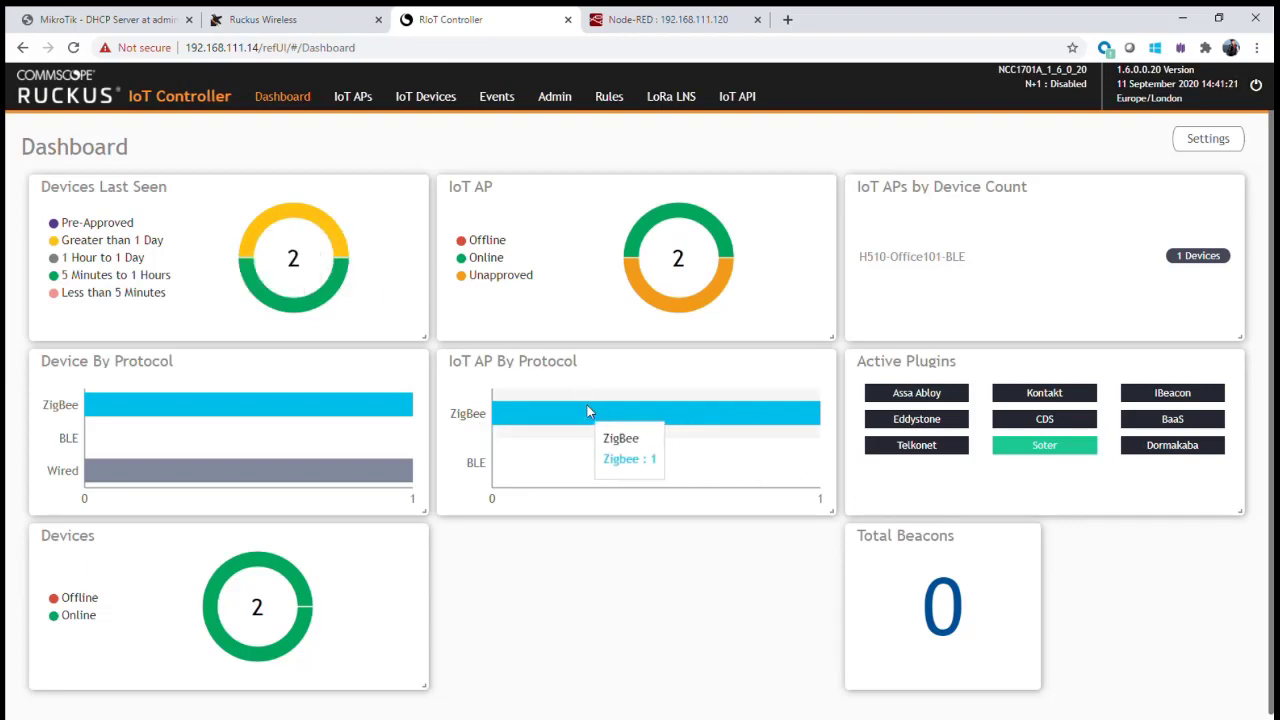
left_click(354, 96)
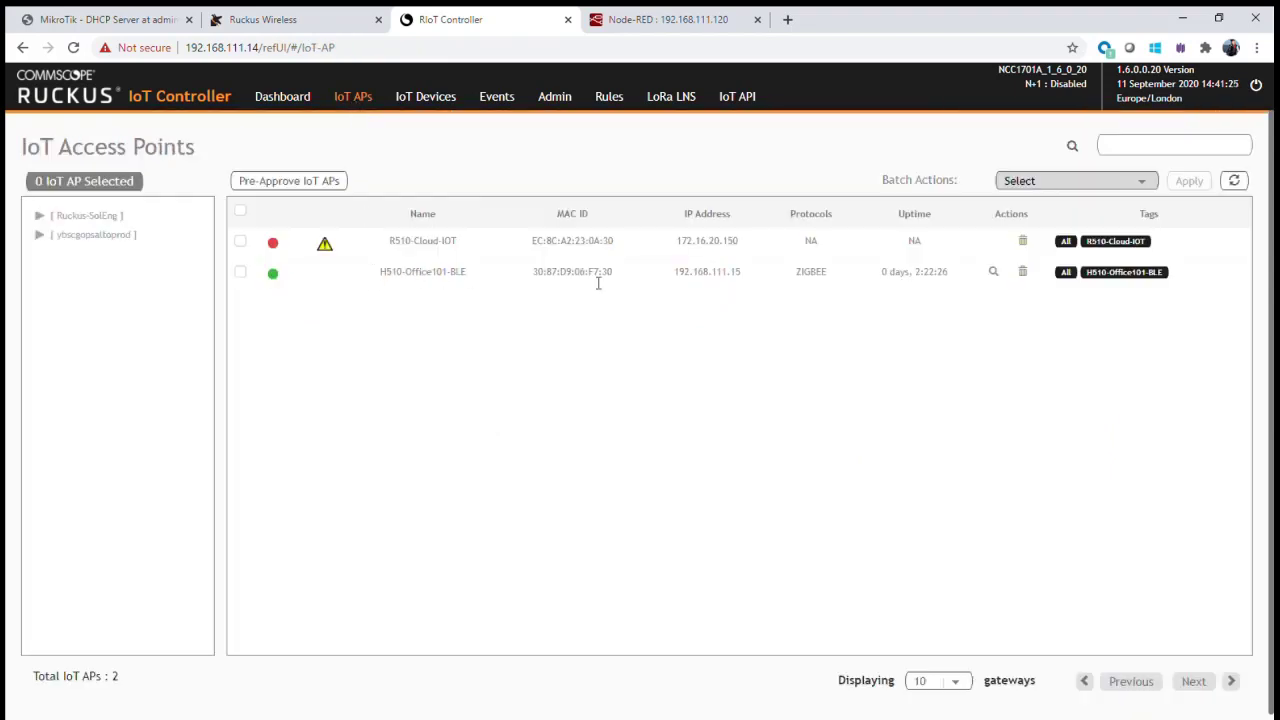
left_click(822, 274)
scroll(1140, 390, "down", 1)
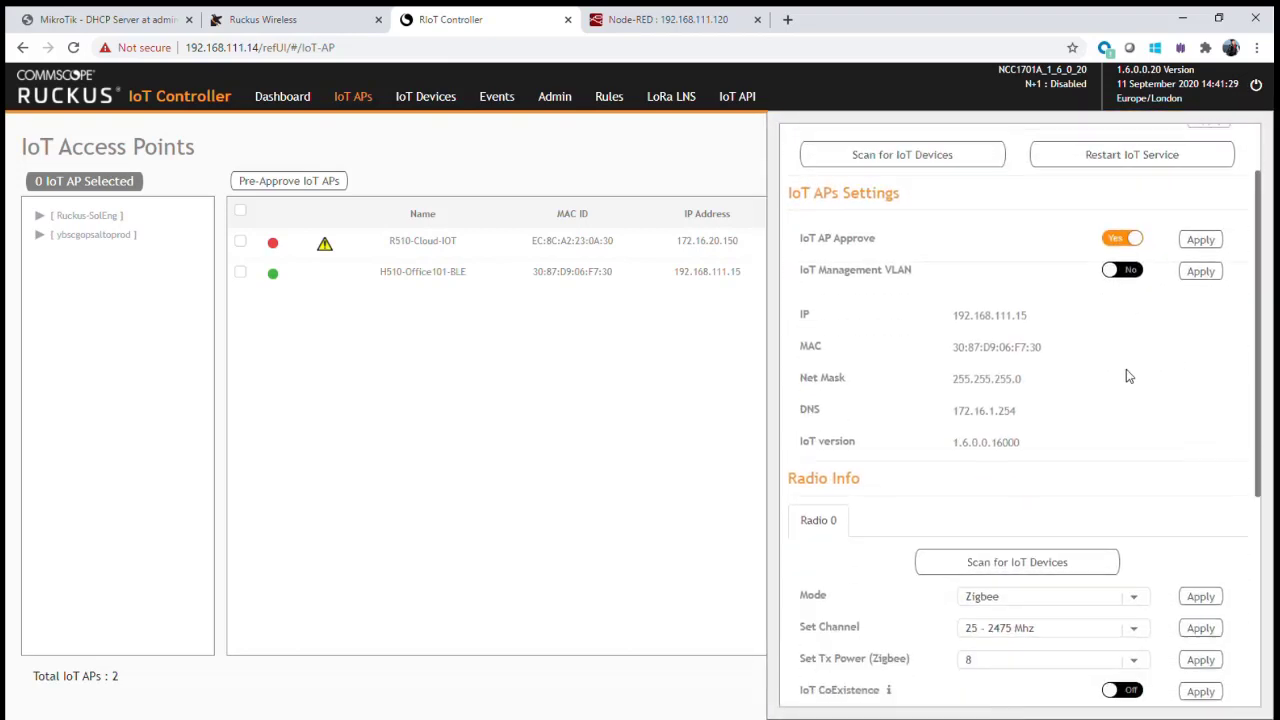
scroll(1100, 380, "down", 4)
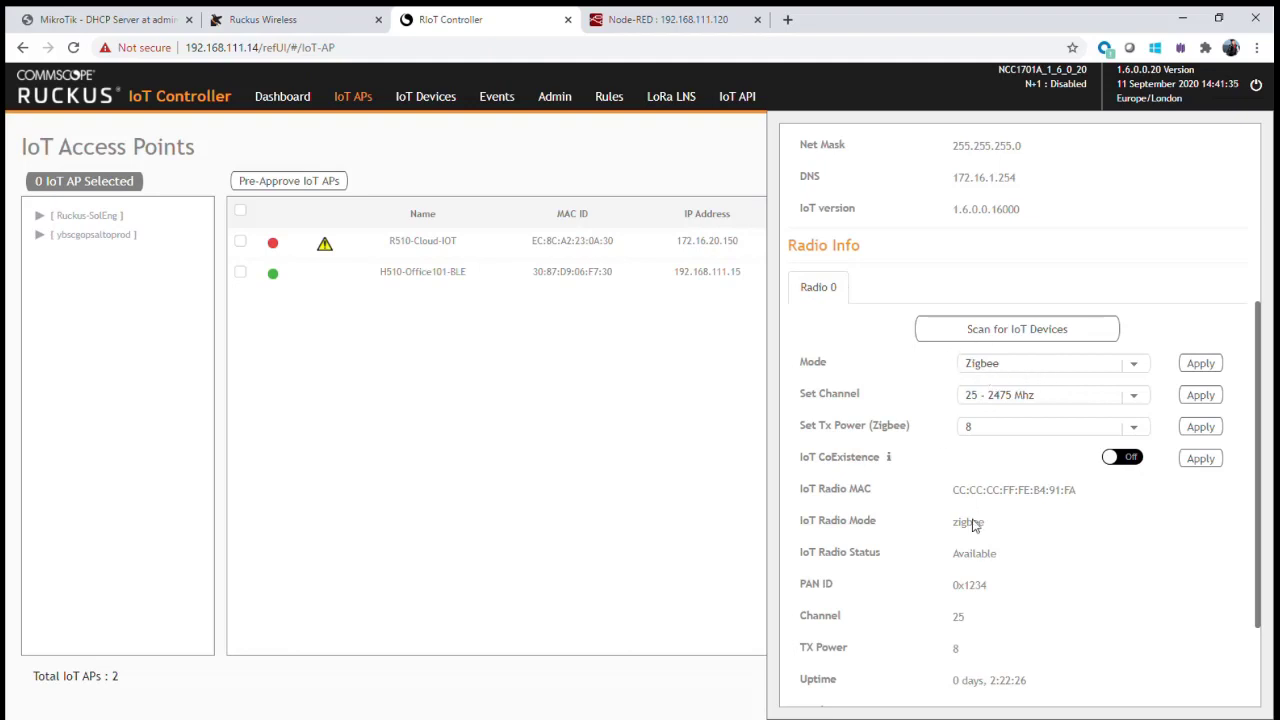
scroll(980, 540, "down", 2)
scroll(975, 460, "up", 6)
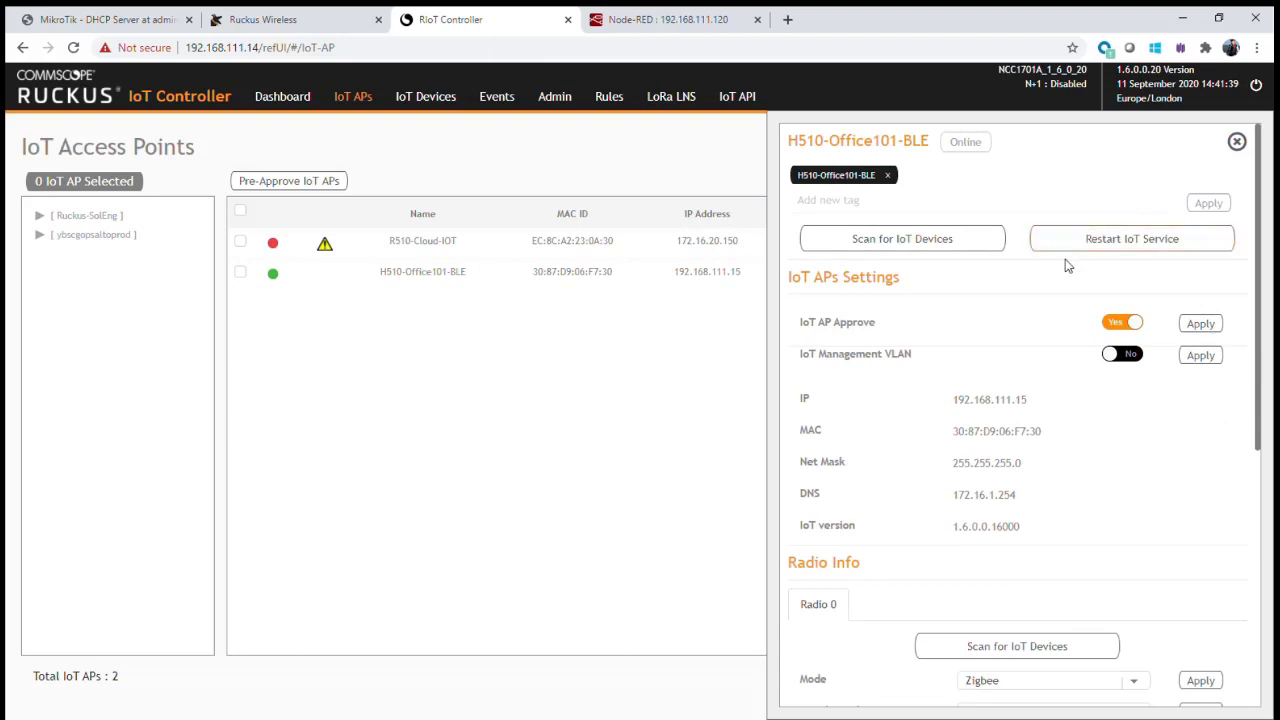
left_click(1238, 143)
Step: Open the SamsungDoor entry among the IoT devices and examine its expanded device information
left_click(424, 102)
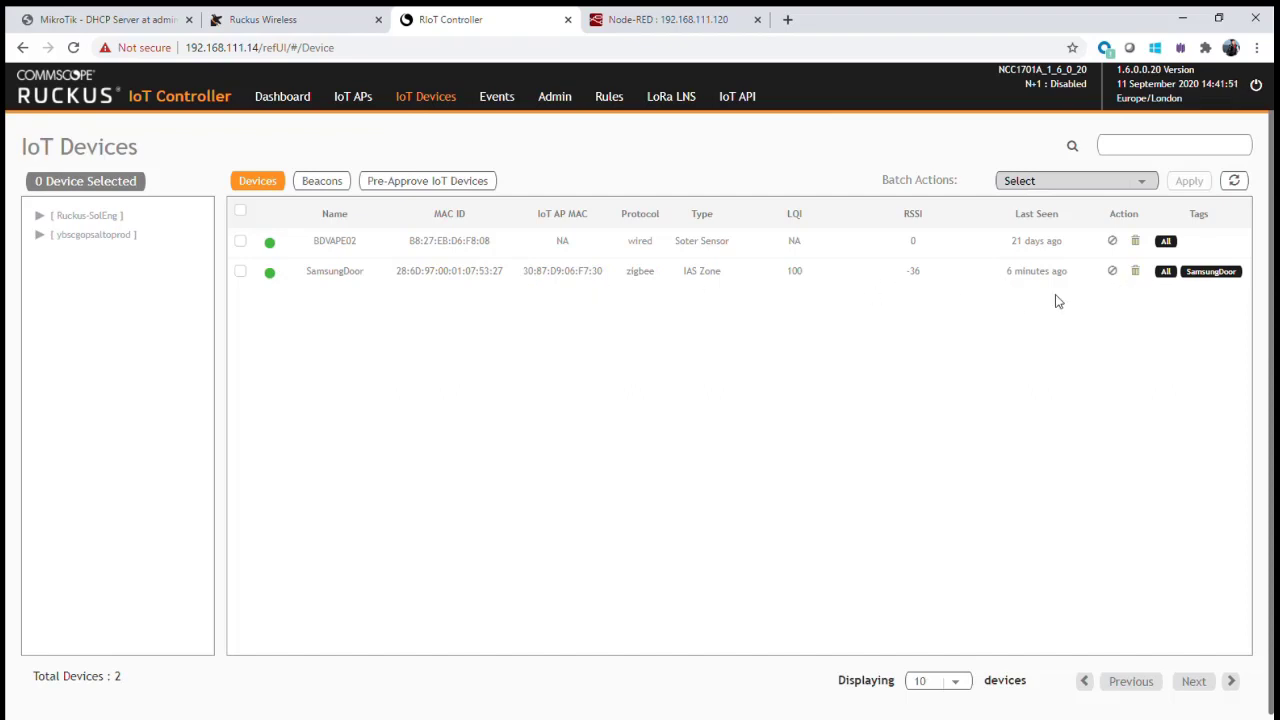
left_click(463, 280)
left_click(1060, 373)
scroll(1136, 415, "down", 1)
scroll(1136, 415, "down", 2)
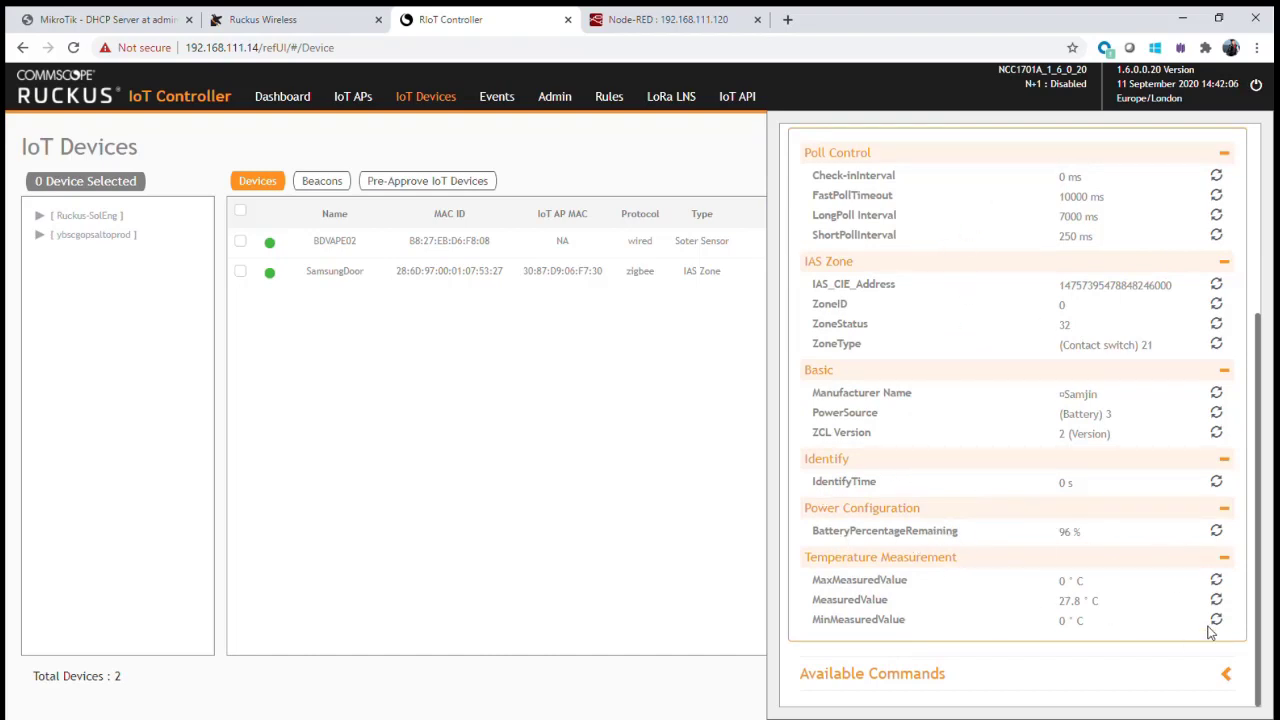
scroll(1063, 598, "up", 5)
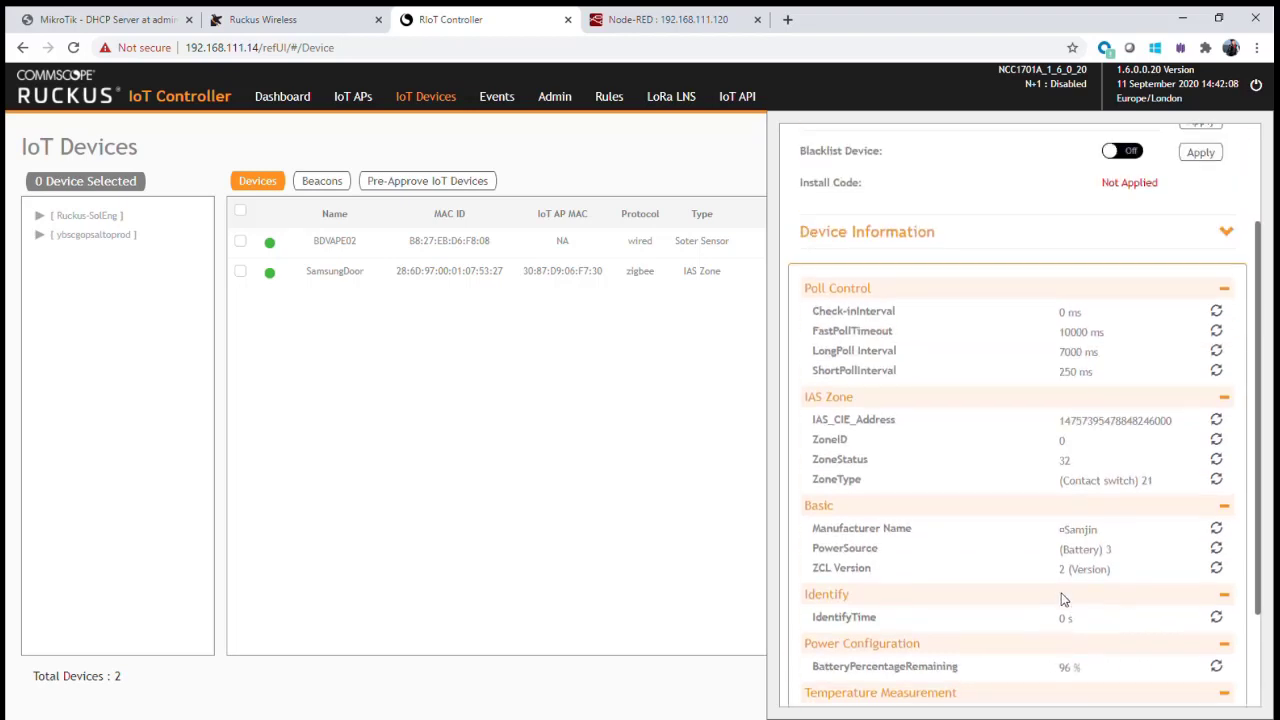
left_click(1237, 142)
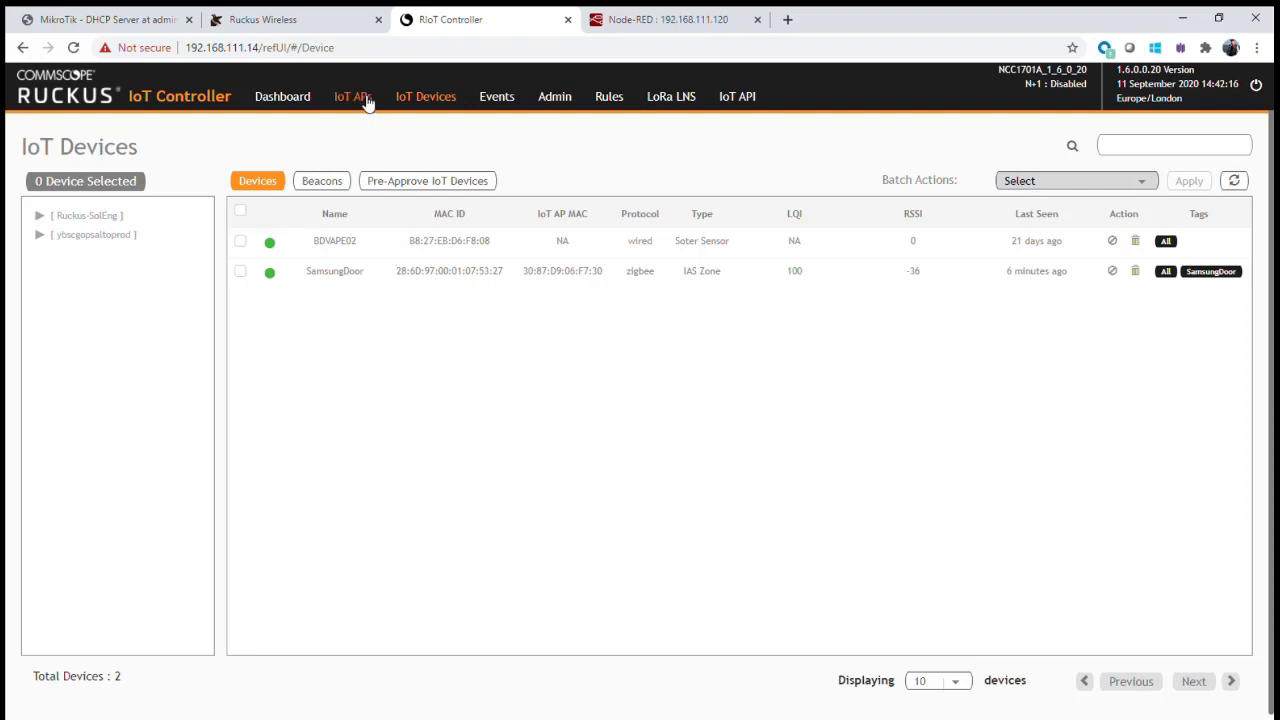
Step: Check the active plugins on the dashboard and start activating the Controller Data Stream plugin in the admin settings
left_click(292, 99)
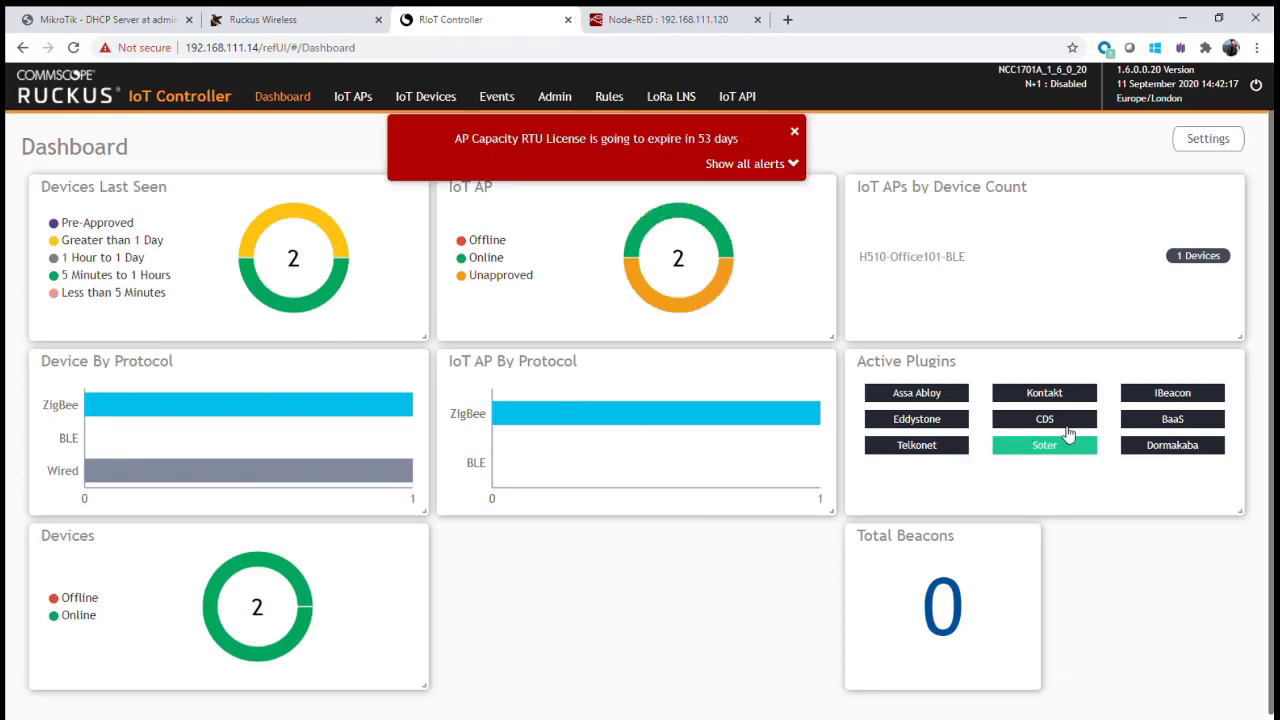
left_click(556, 97)
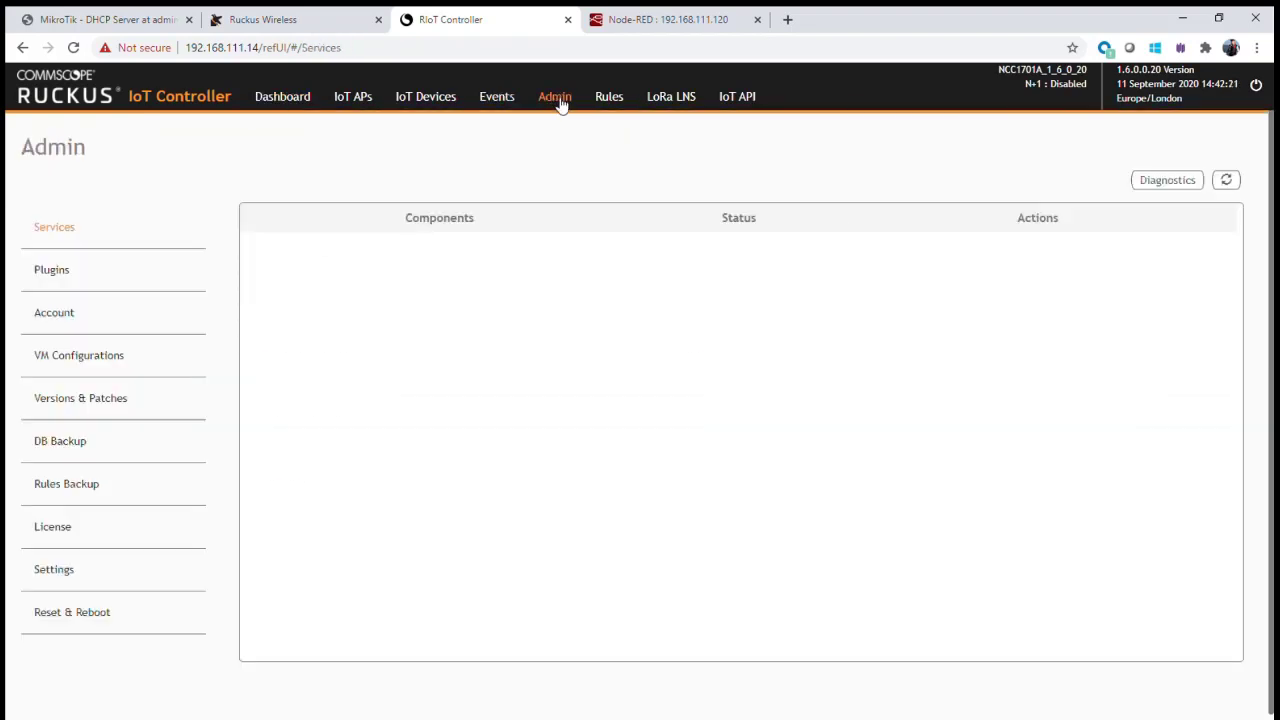
left_click(50, 277)
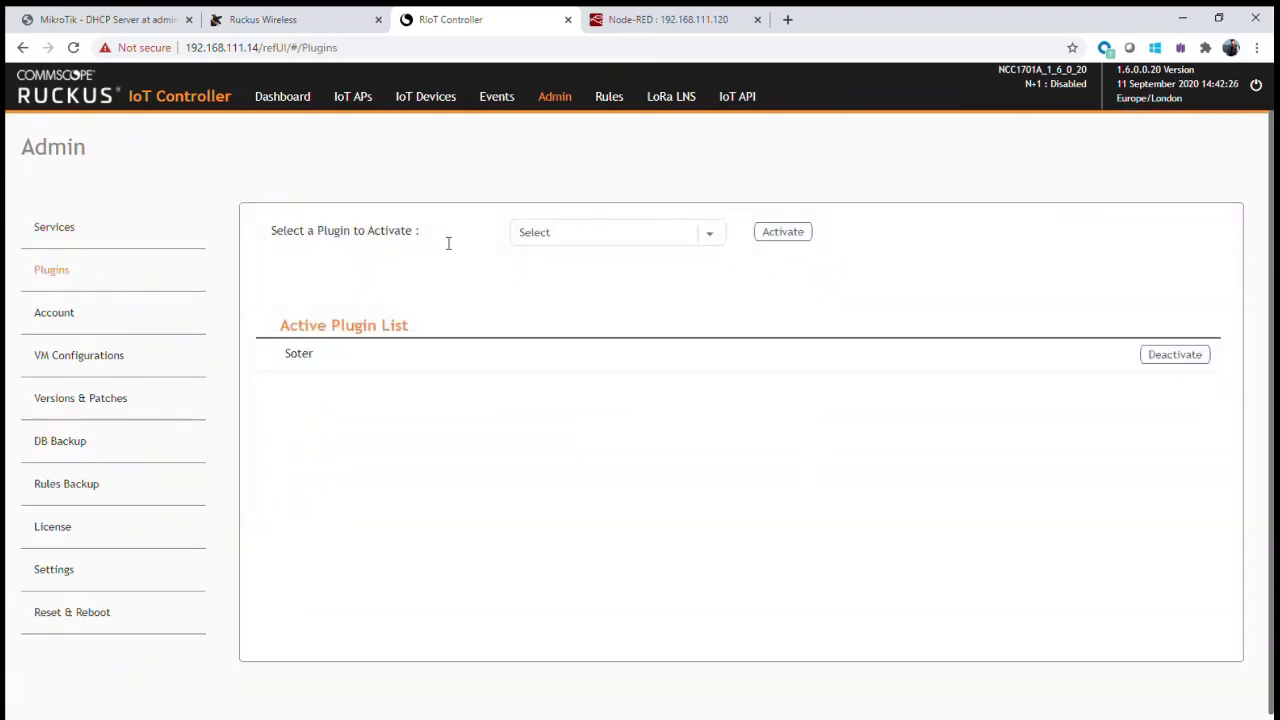
left_click(712, 239)
key("Down")
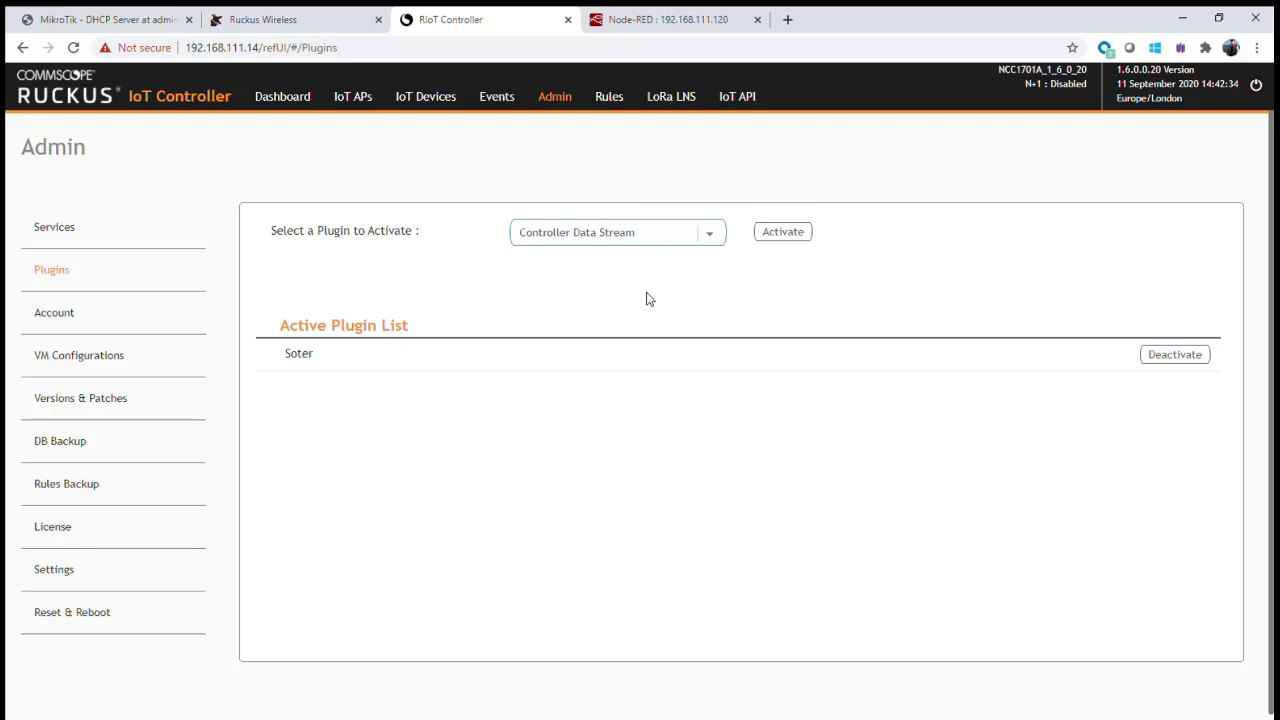
left_click(772, 238)
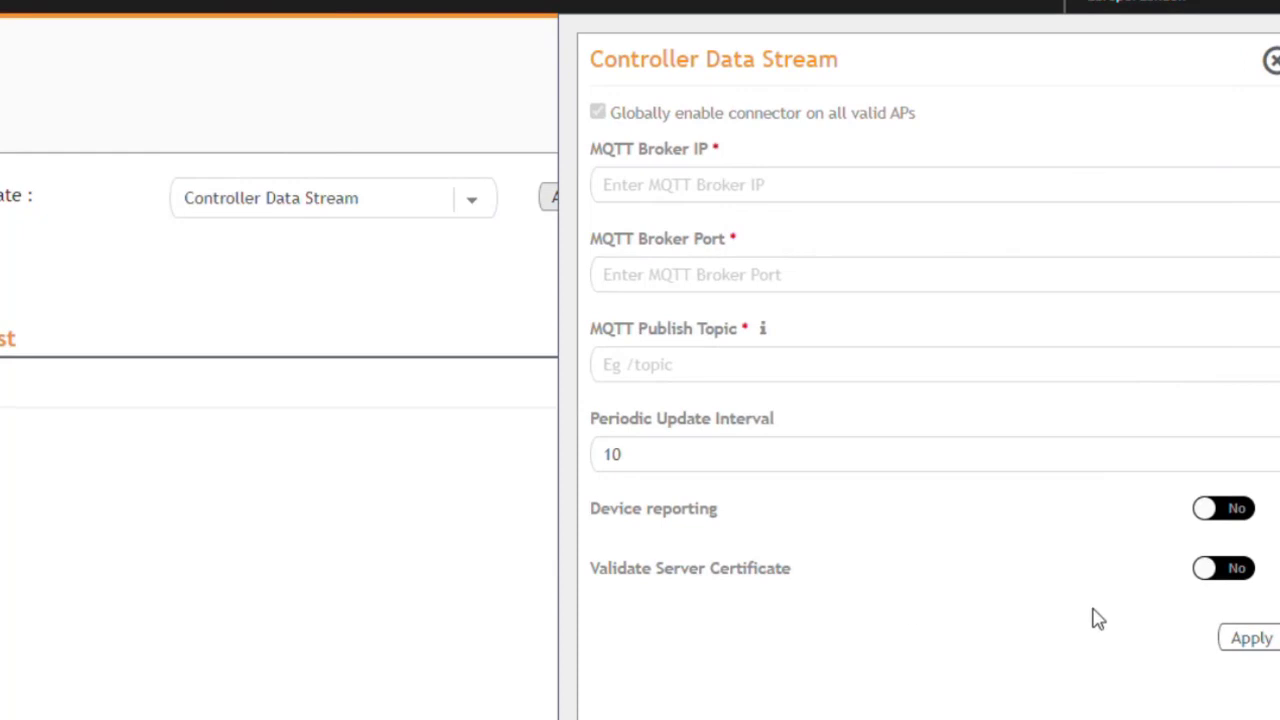
Step: Set the MQTT broker IP to 192.168.111.120, the broker port to 1883 and the publish topic to /topic
left_click(664, 206)
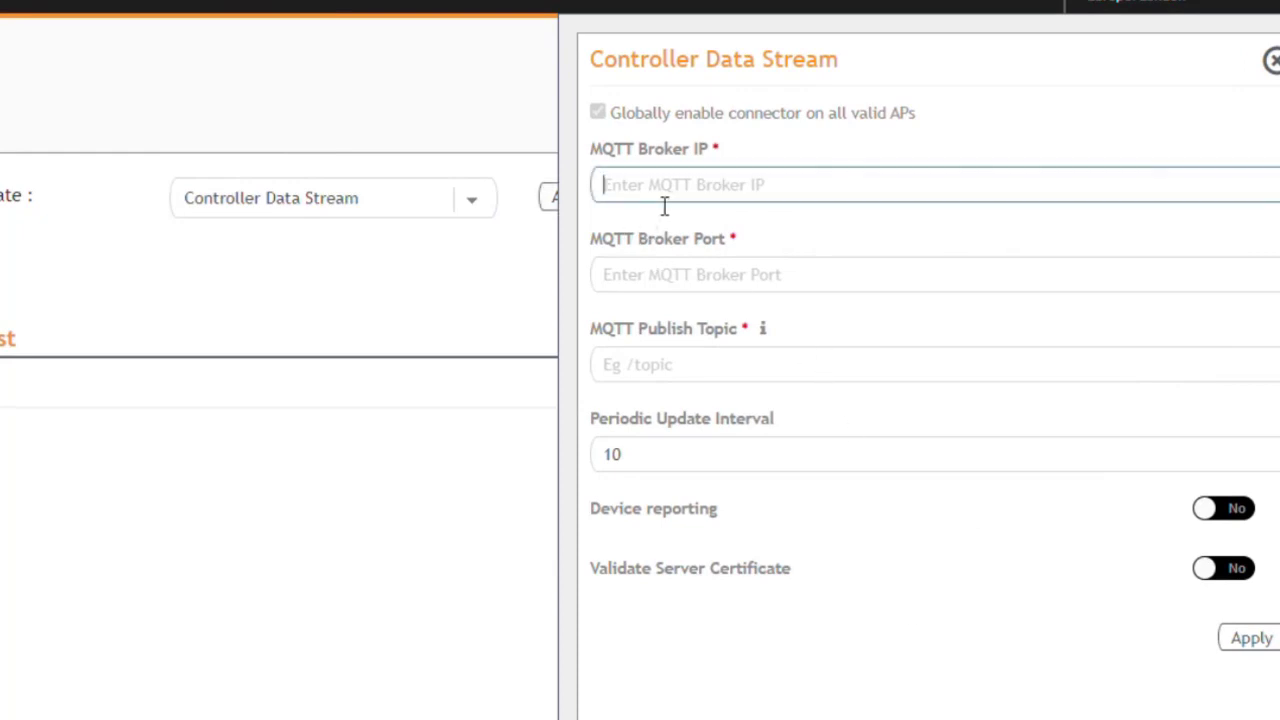
left_click(671, 234)
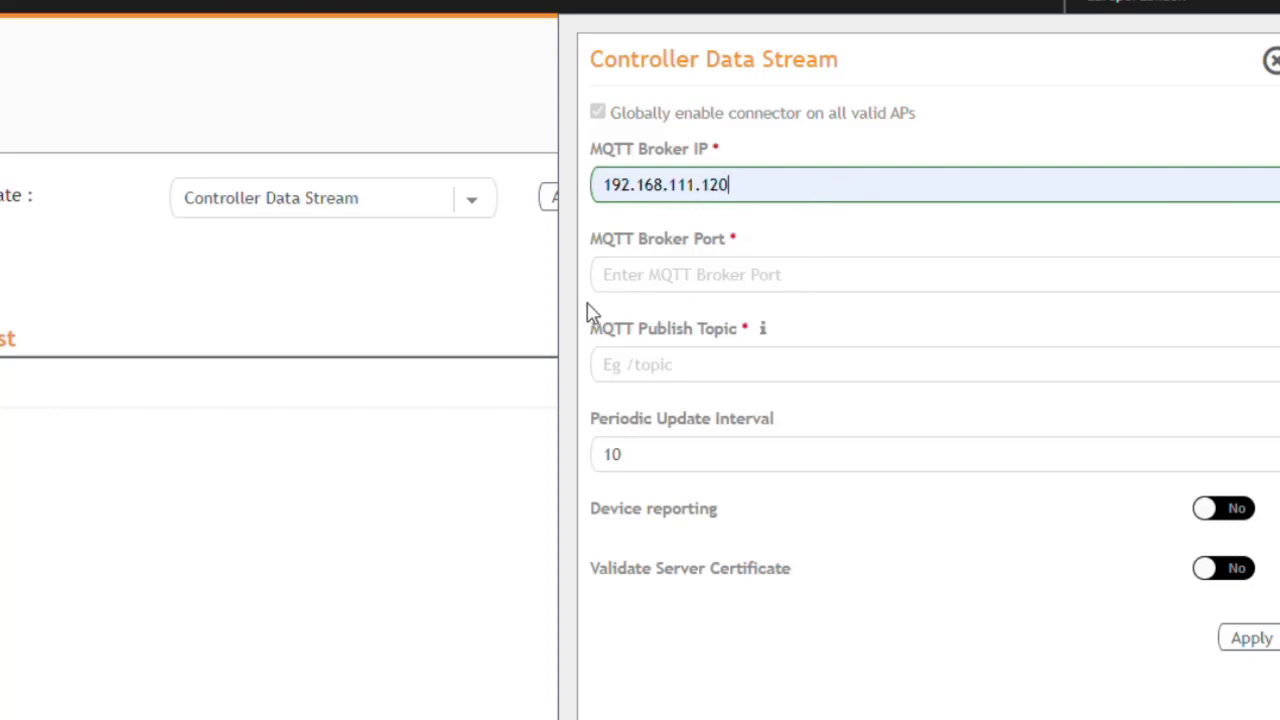
left_click(631, 291)
type("1883")
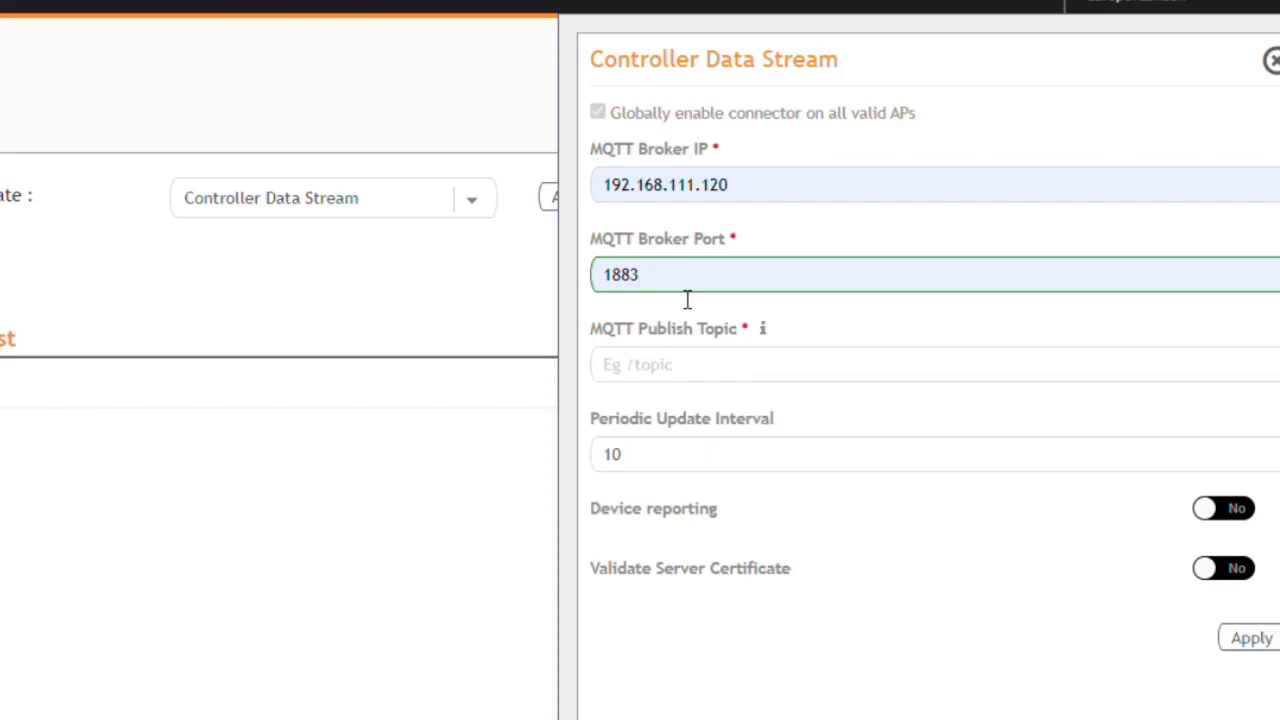
left_click(632, 380)
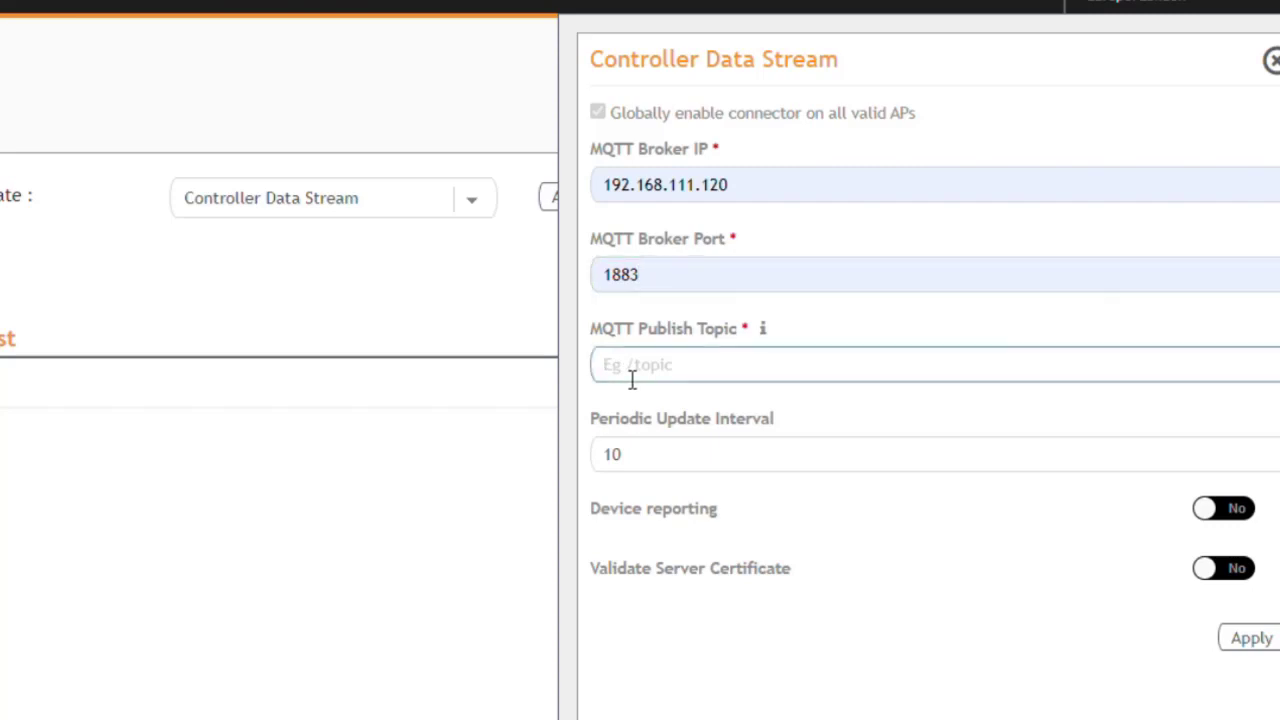
type("/topic")
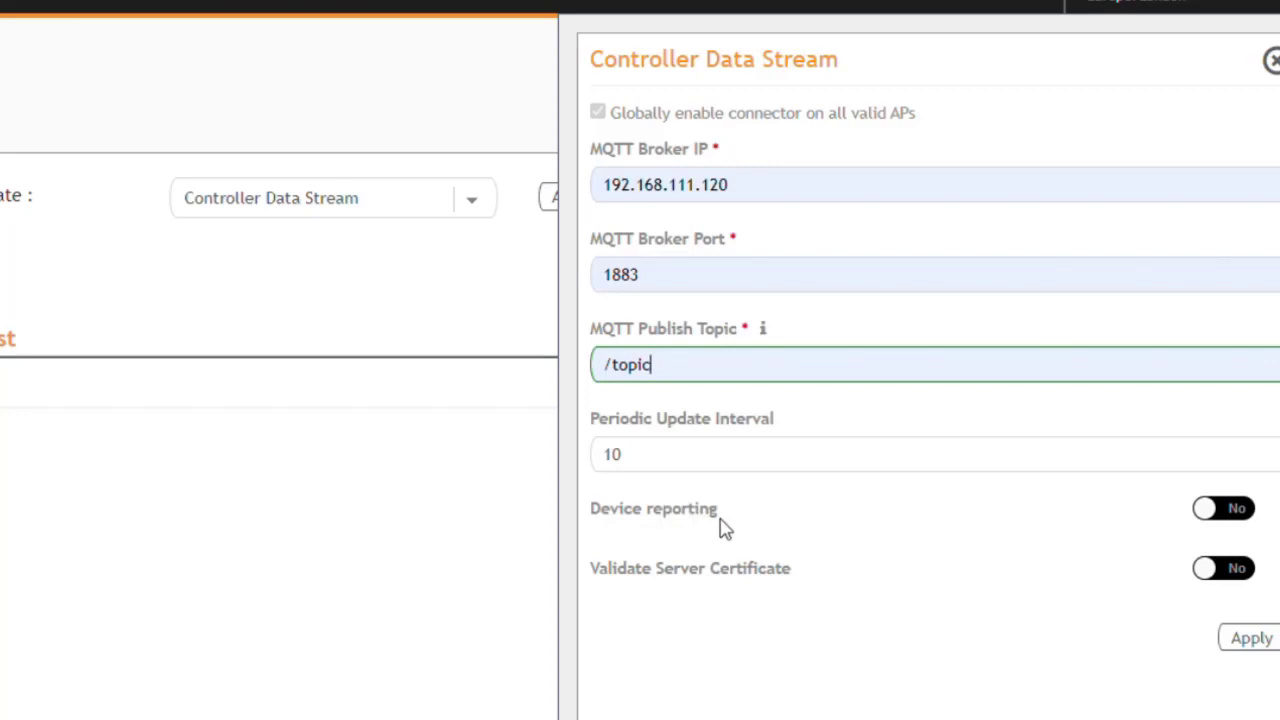
Step: Enable device reporting with the endpoint /report, apply the Controller Data Stream configuration and return to the dashboard
left_click(1240, 510)
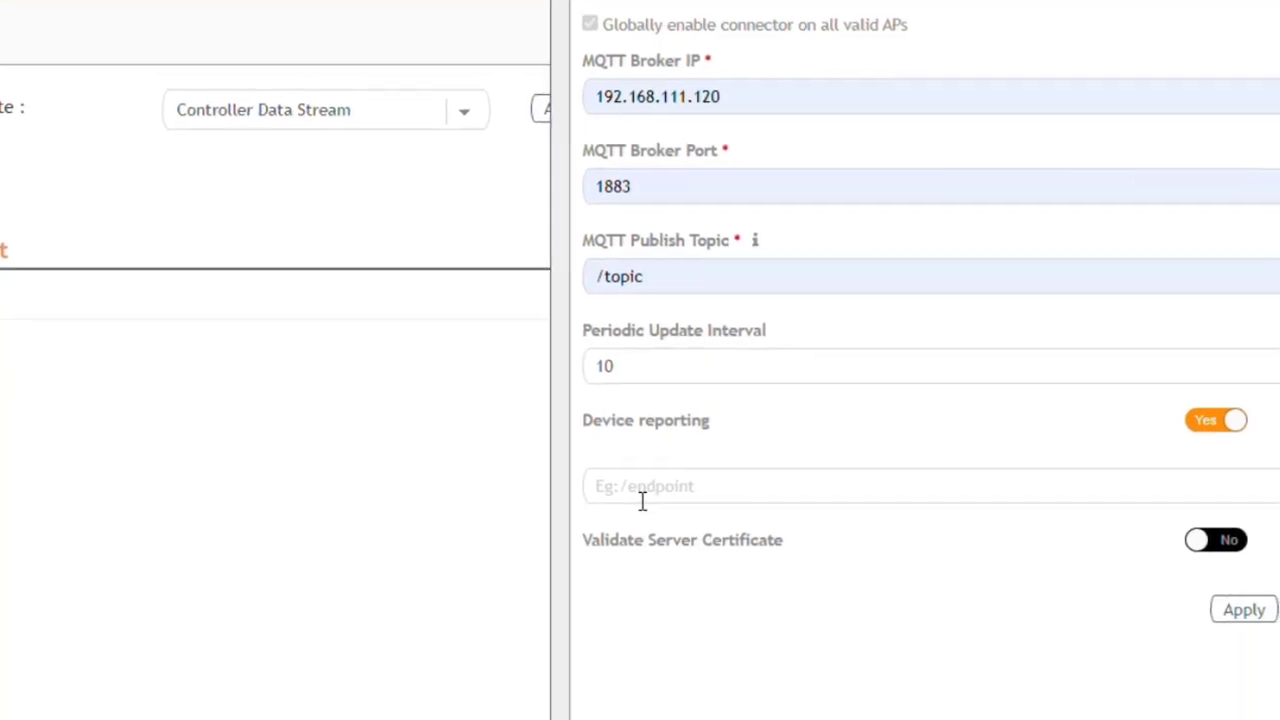
left_click(650, 586)
type("/change/report")
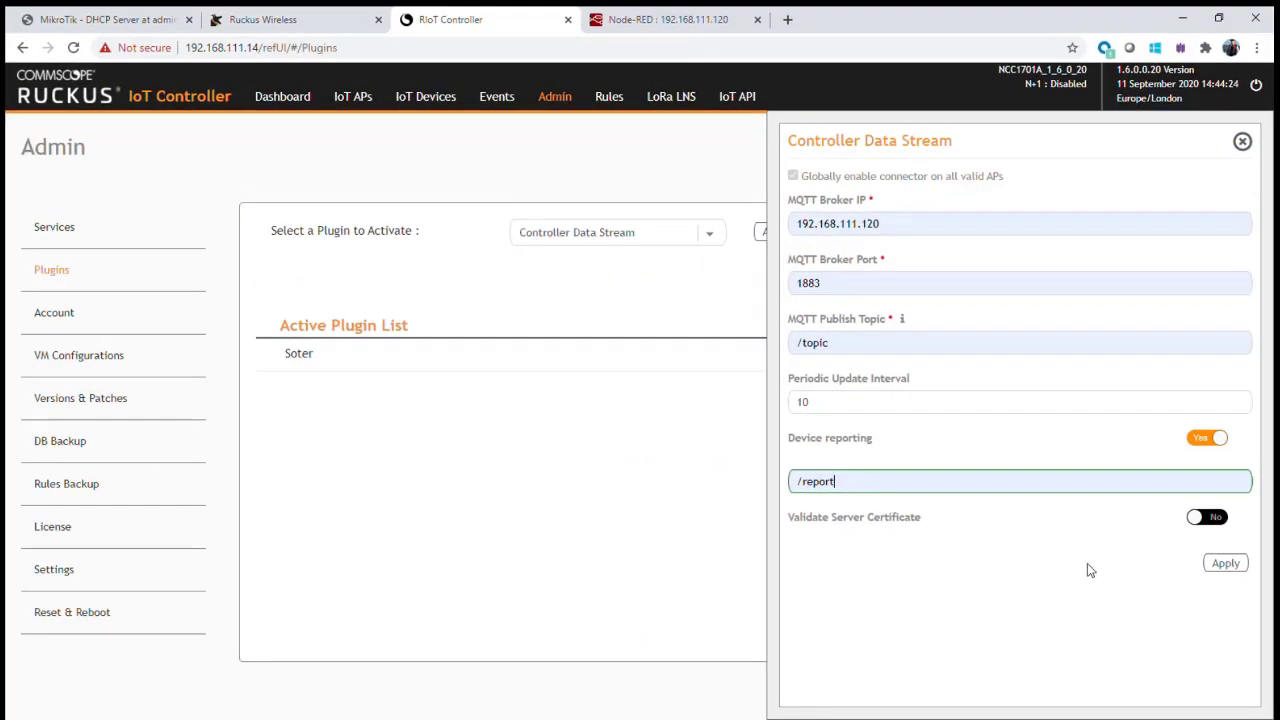
left_click(1228, 564)
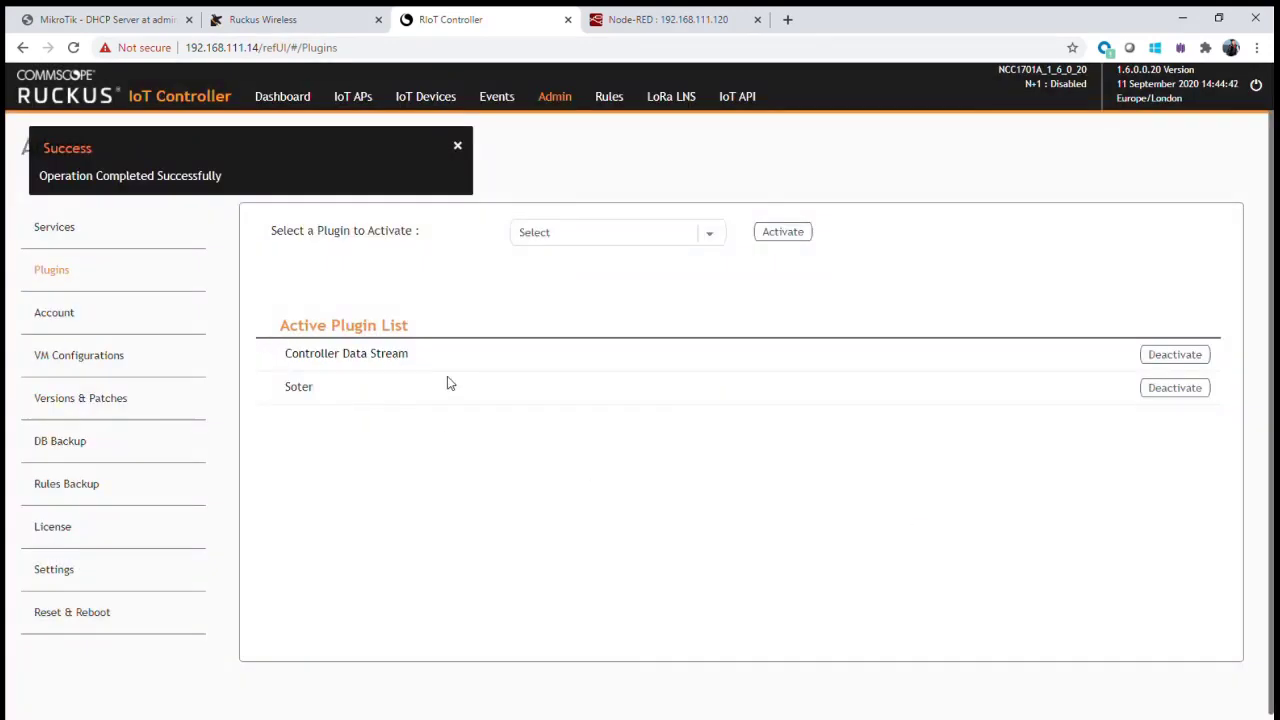
left_click(285, 98)
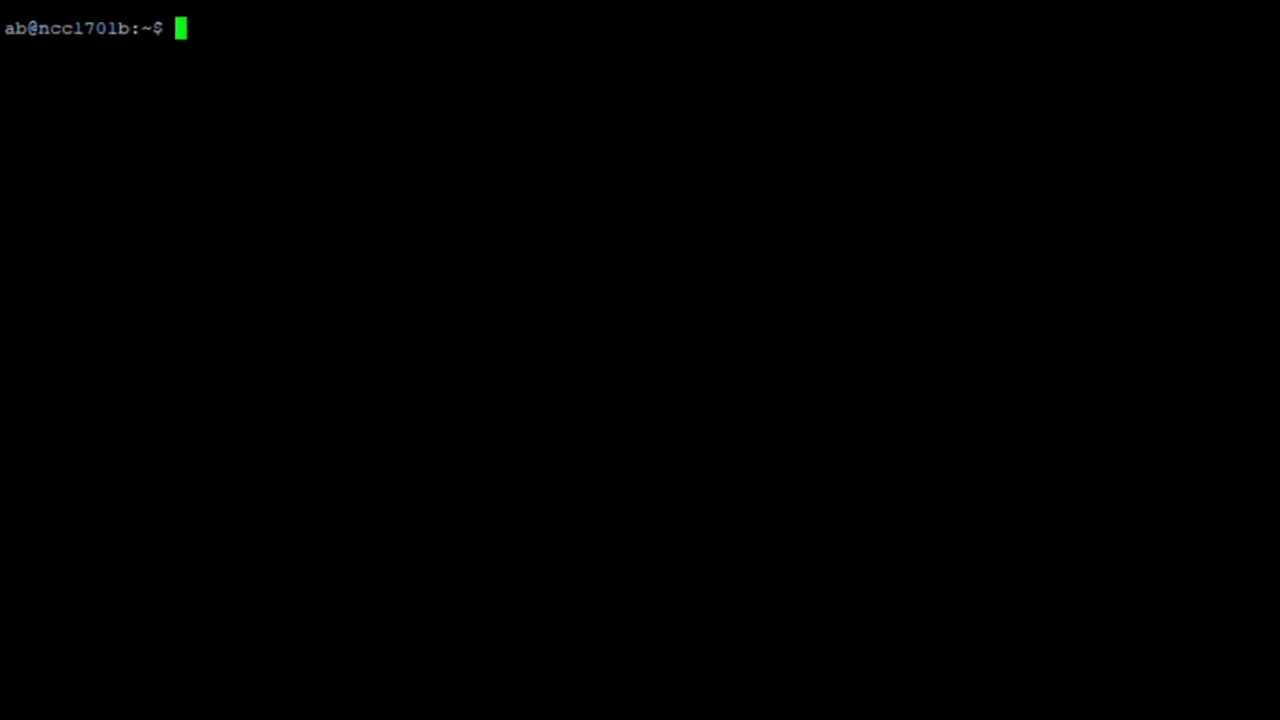
Step: In the broker server's terminal, run ifconfig and locate the IP address of the bridge0 interface
type("ifconfig")
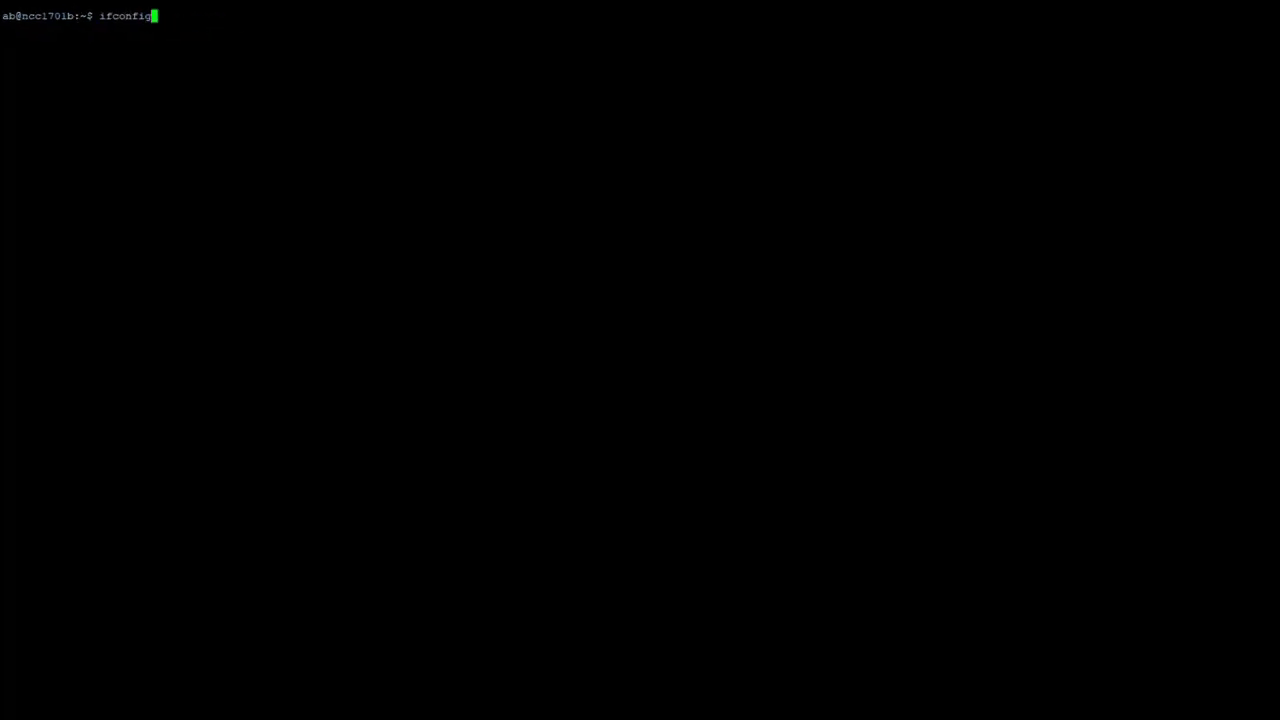
key("Return")
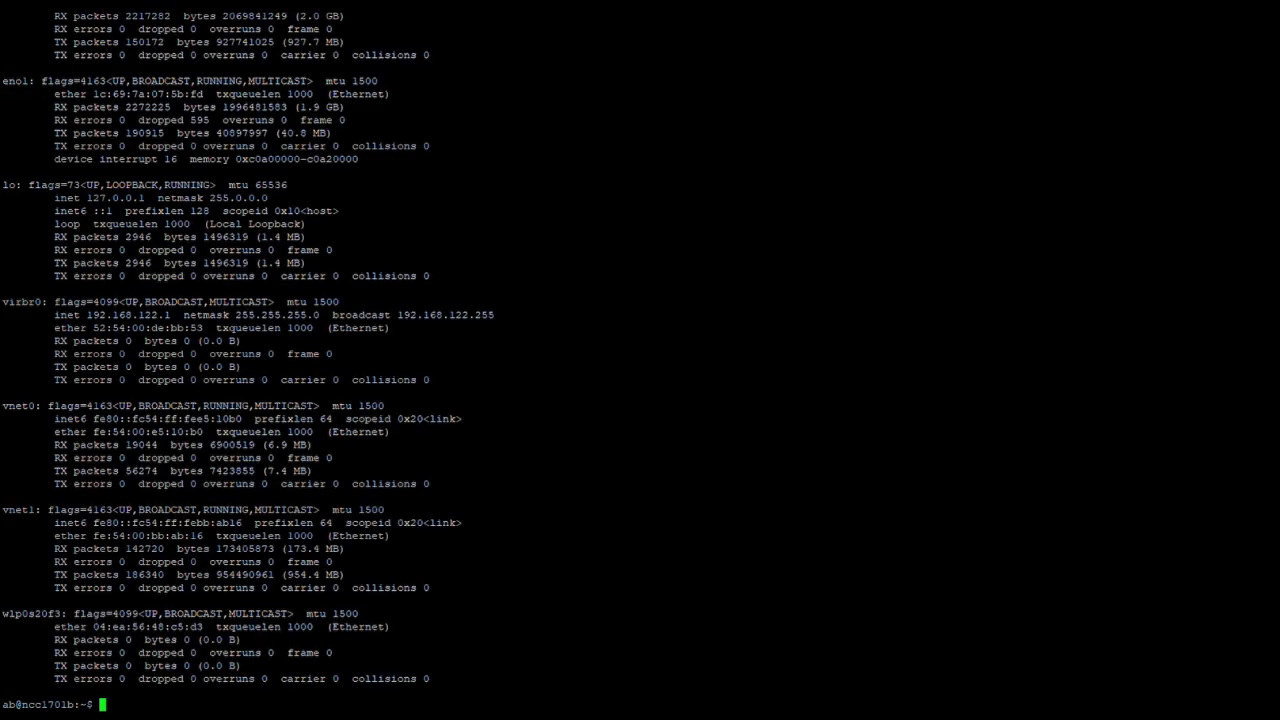
scroll(640, 360, "up", 13)
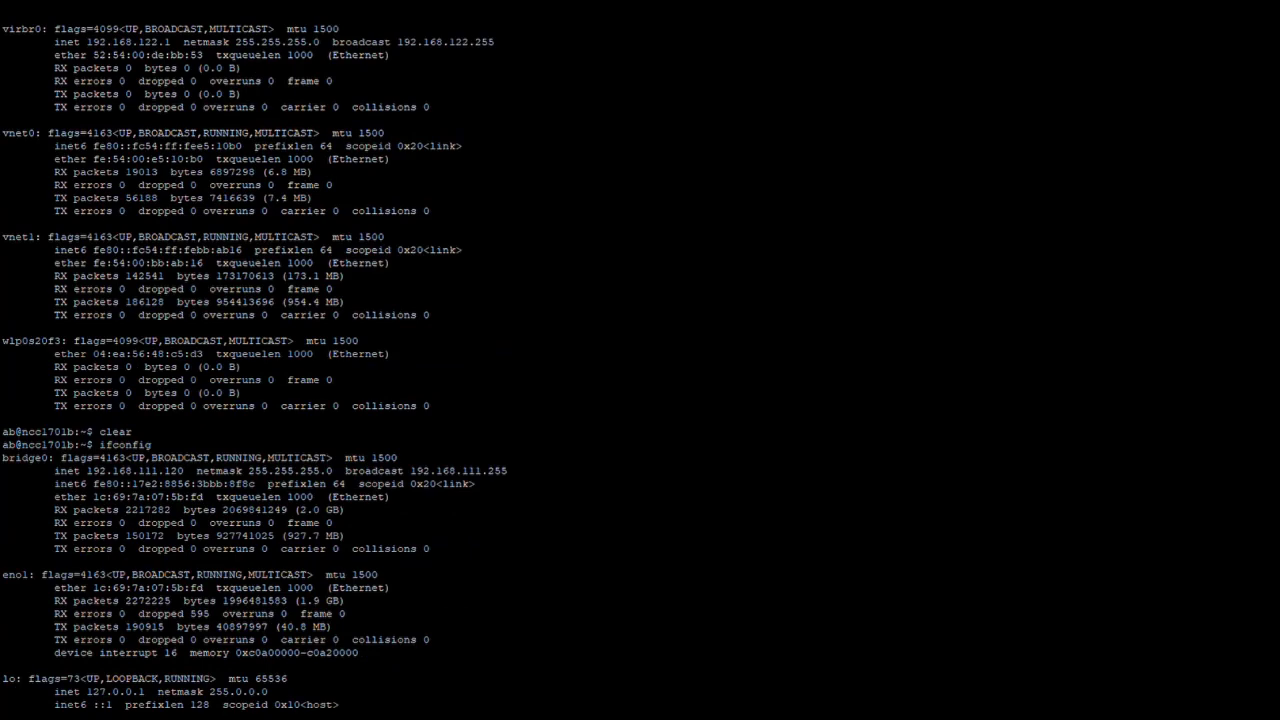
left_click_drag(184, 471, 88, 471)
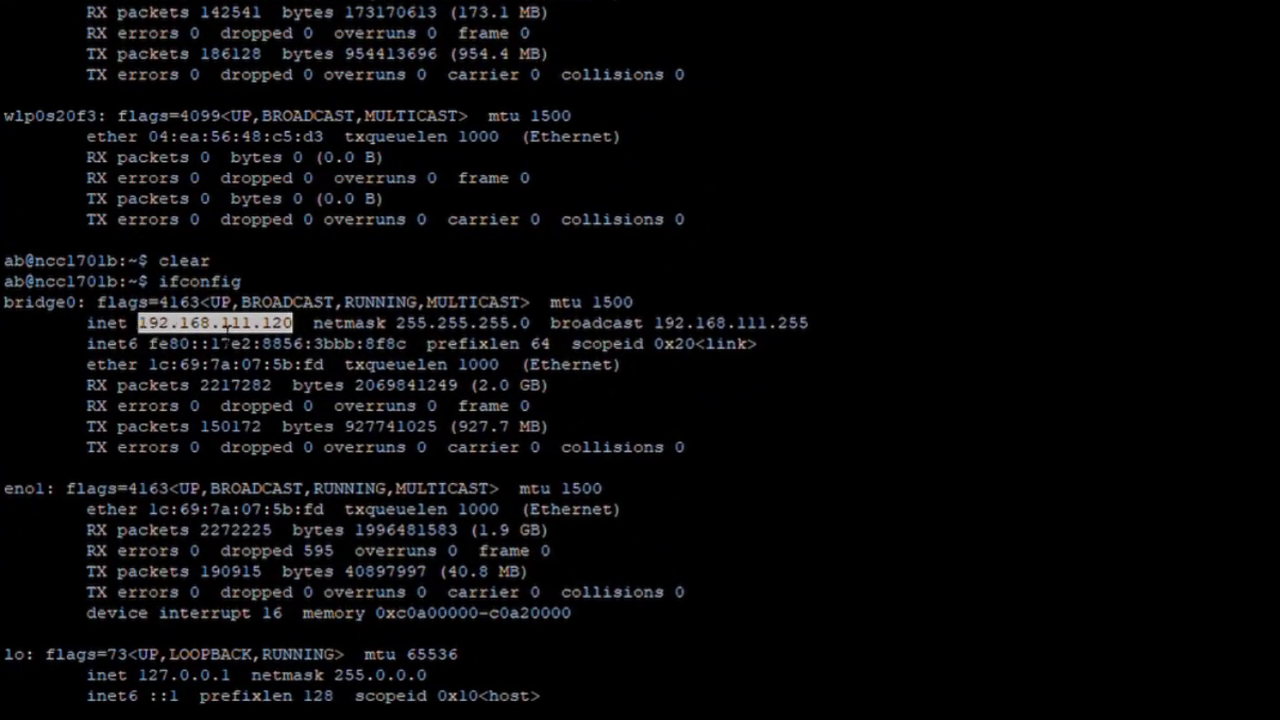
scroll(452, 343, "down", 9)
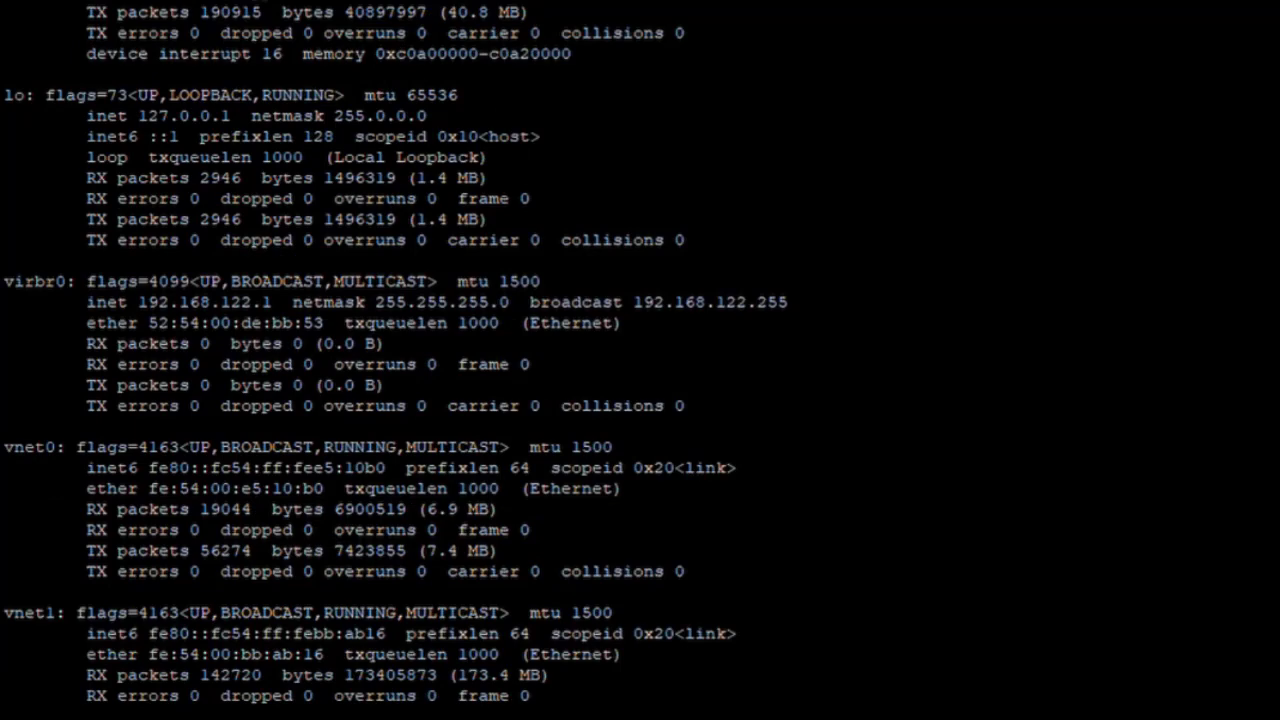
scroll(640, 360, "up", 9)
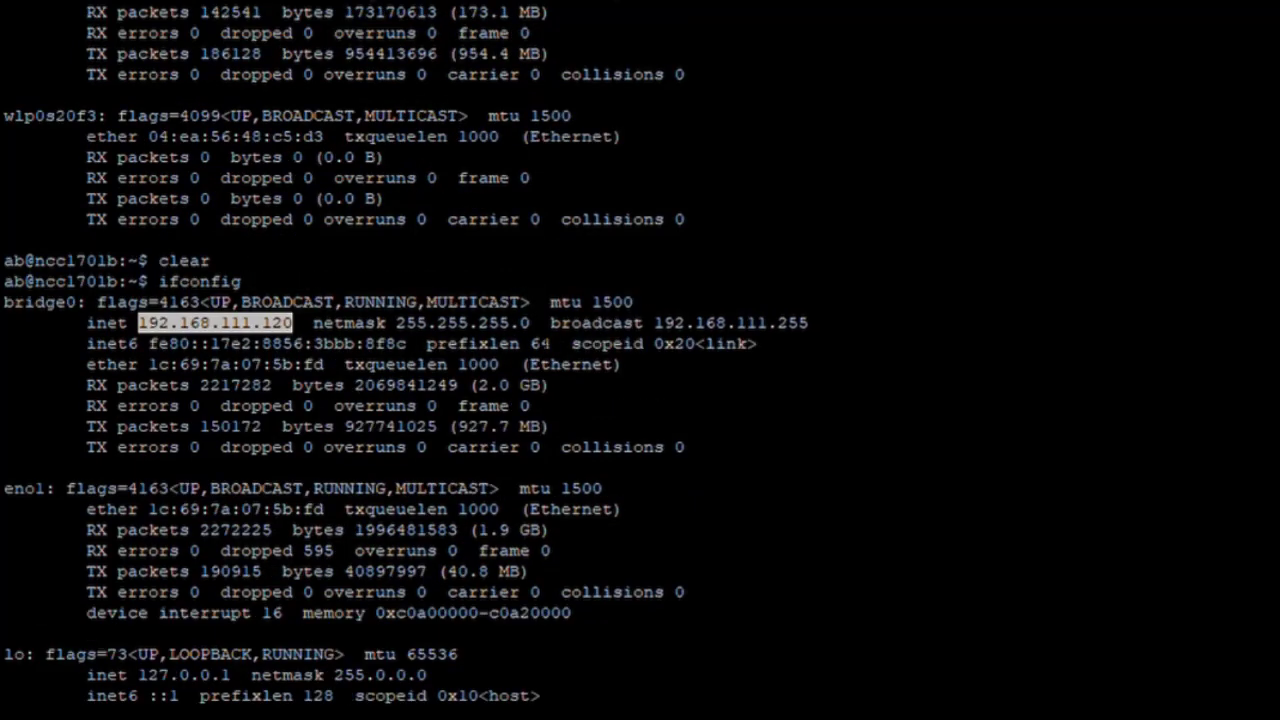
Step: Run sudo tail -f /var/log/mosquitto/mosquitto.log and highlight the controller's address 192.168.111.14 in the client connection entries
scroll(277, 332, "down", 7)
key("Up")
key("Up")
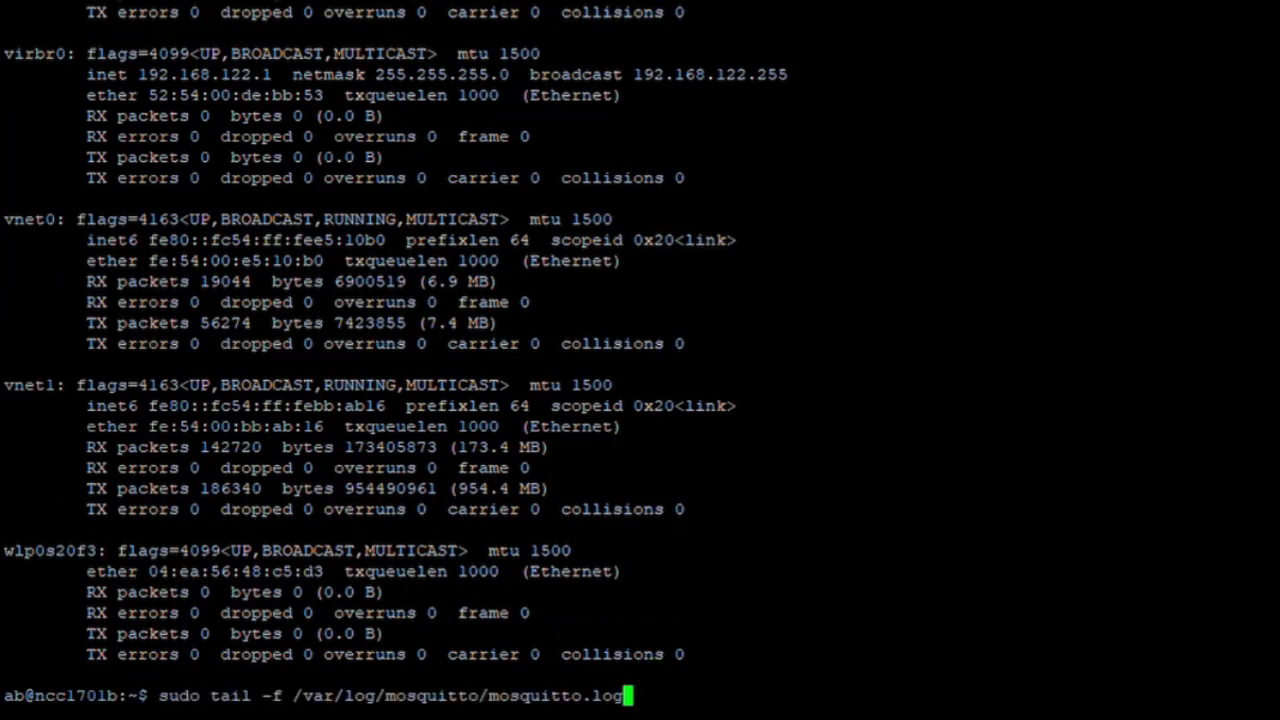
key("Return")
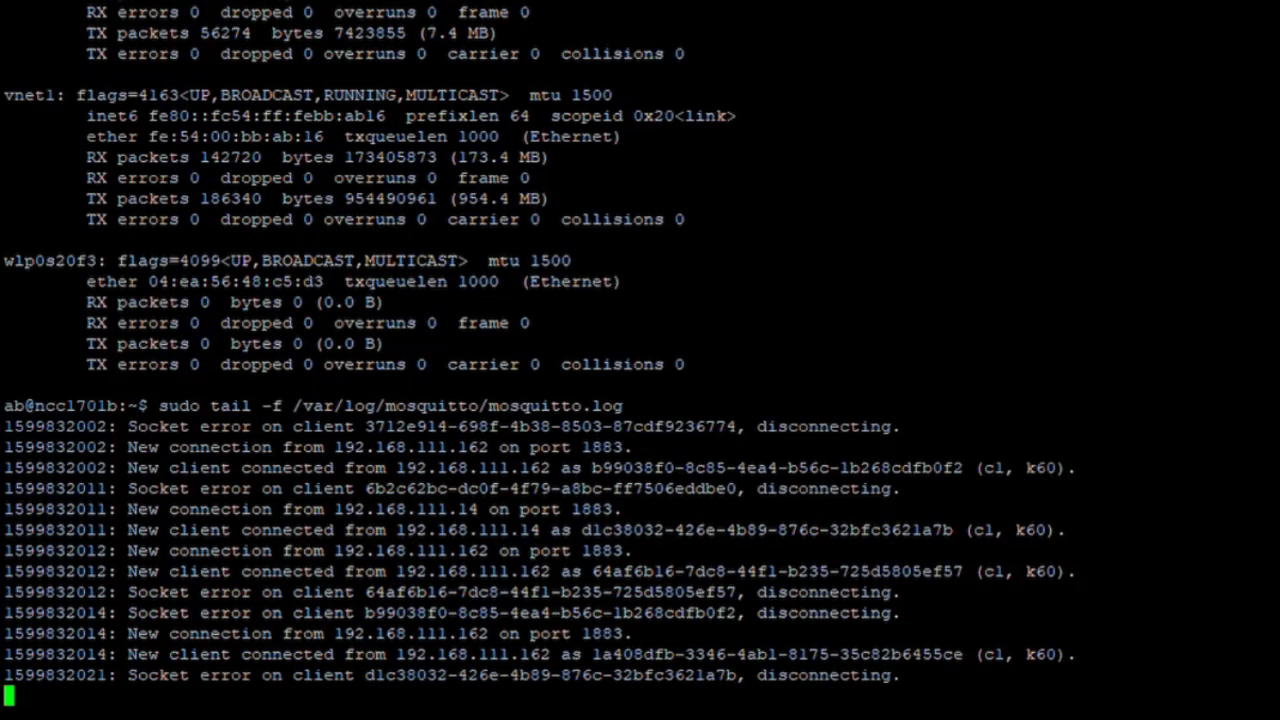
left_click_drag(540, 530, 396, 530)
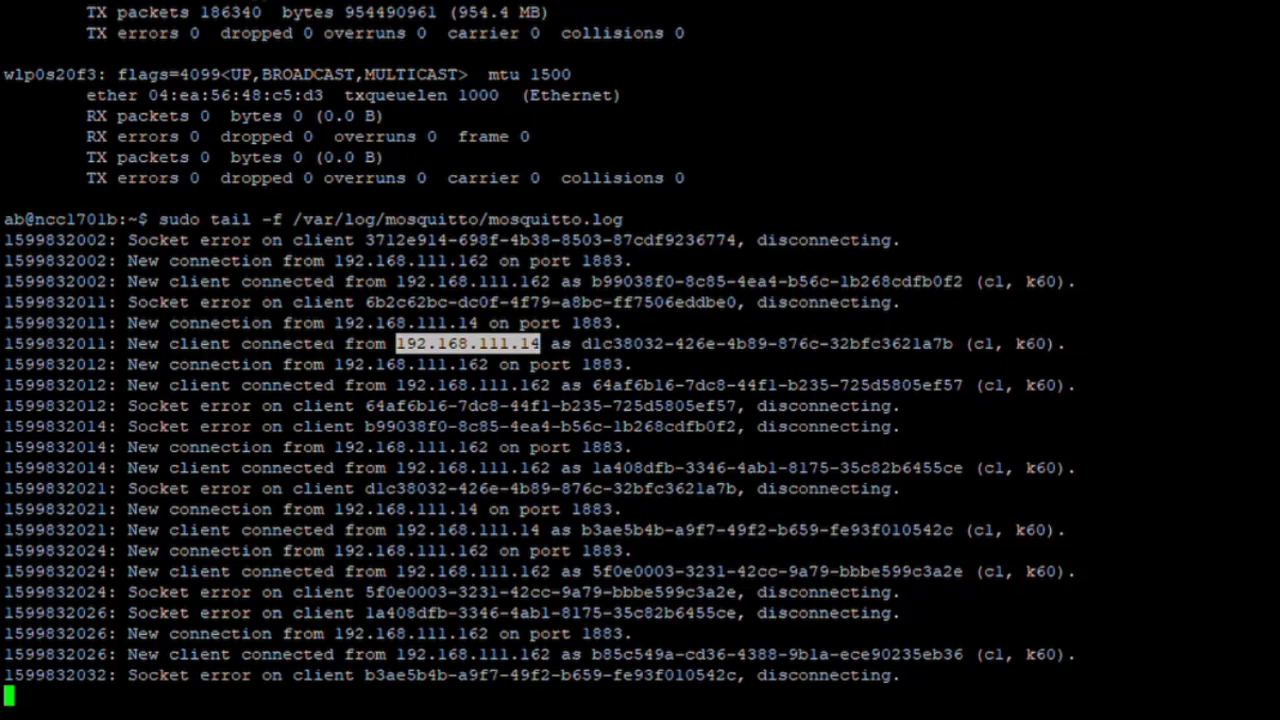
left_click_drag(541, 530, 396, 531)
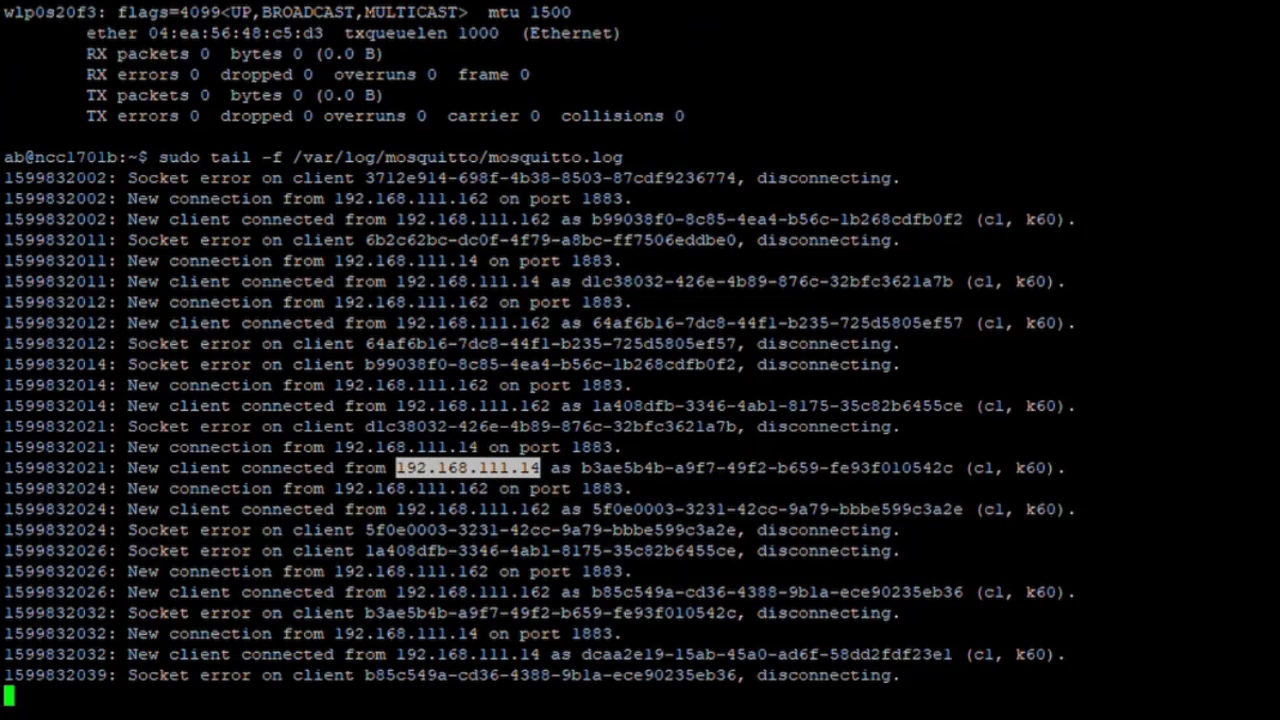
Step: Highlight the controller's address 192.168.111.14 in the newest client connection entry of the Mosquitto log
left_click_drag(541, 654, 396, 654)
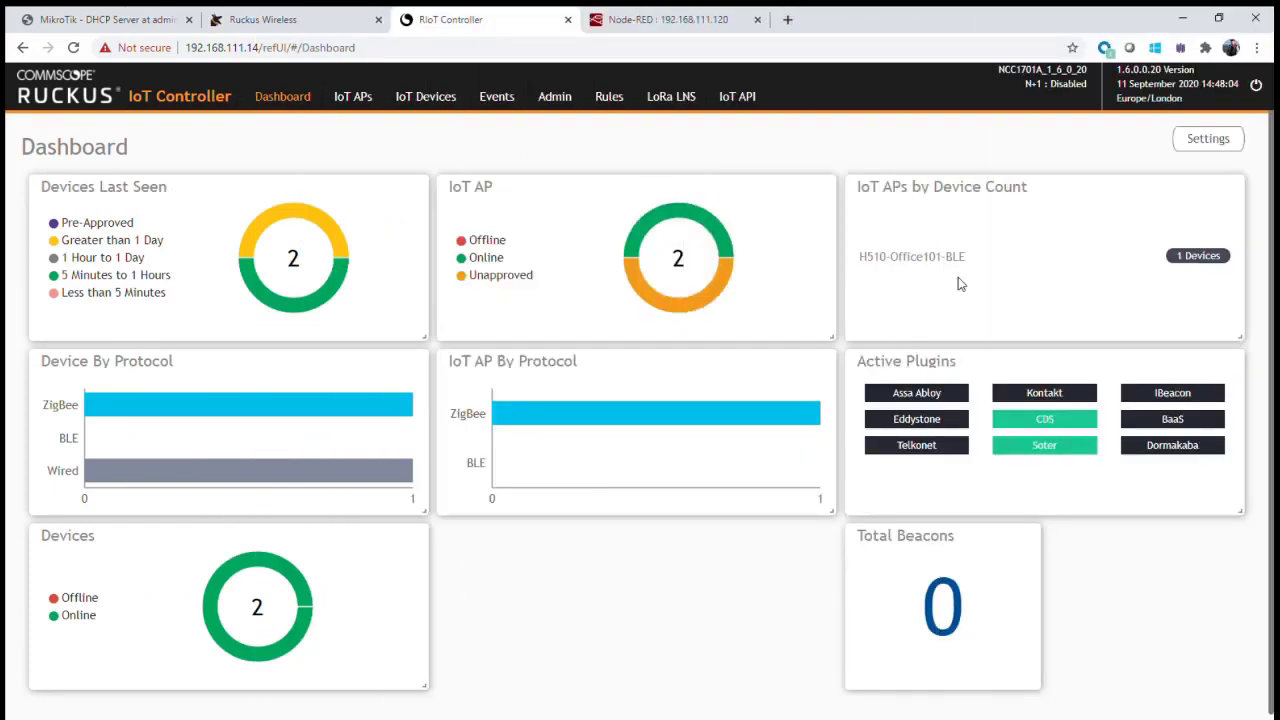
Step: Switch to Node-RED and place an mqtt in node and a debug node beside it on the CDS_Demo flow
left_click(686, 28)
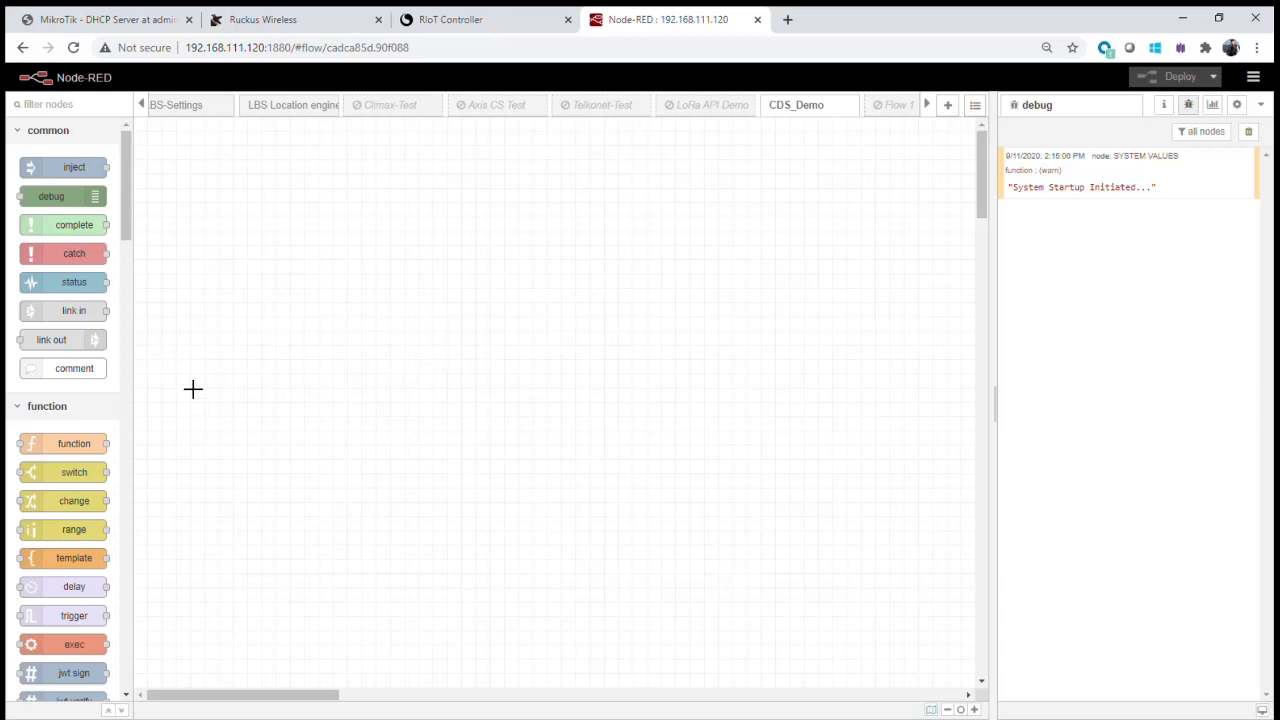
left_click_drag(125, 213, 125, 322)
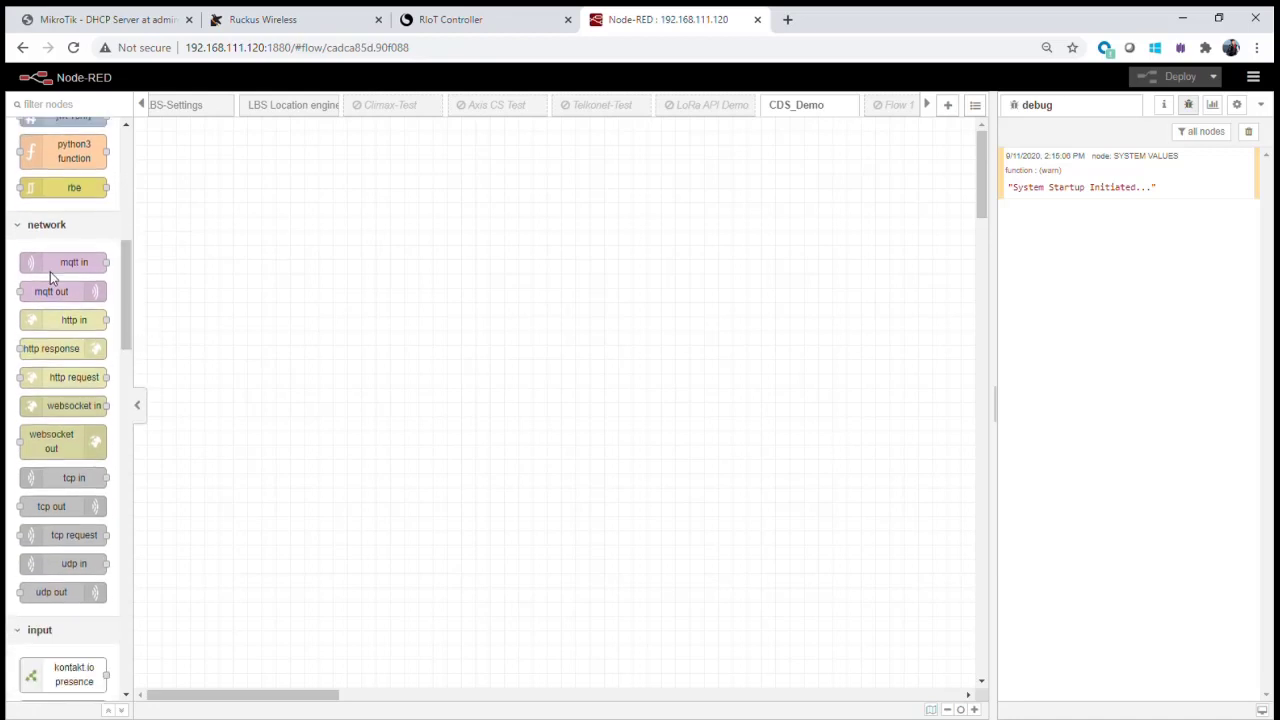
left_click_drag(63, 263, 262, 254)
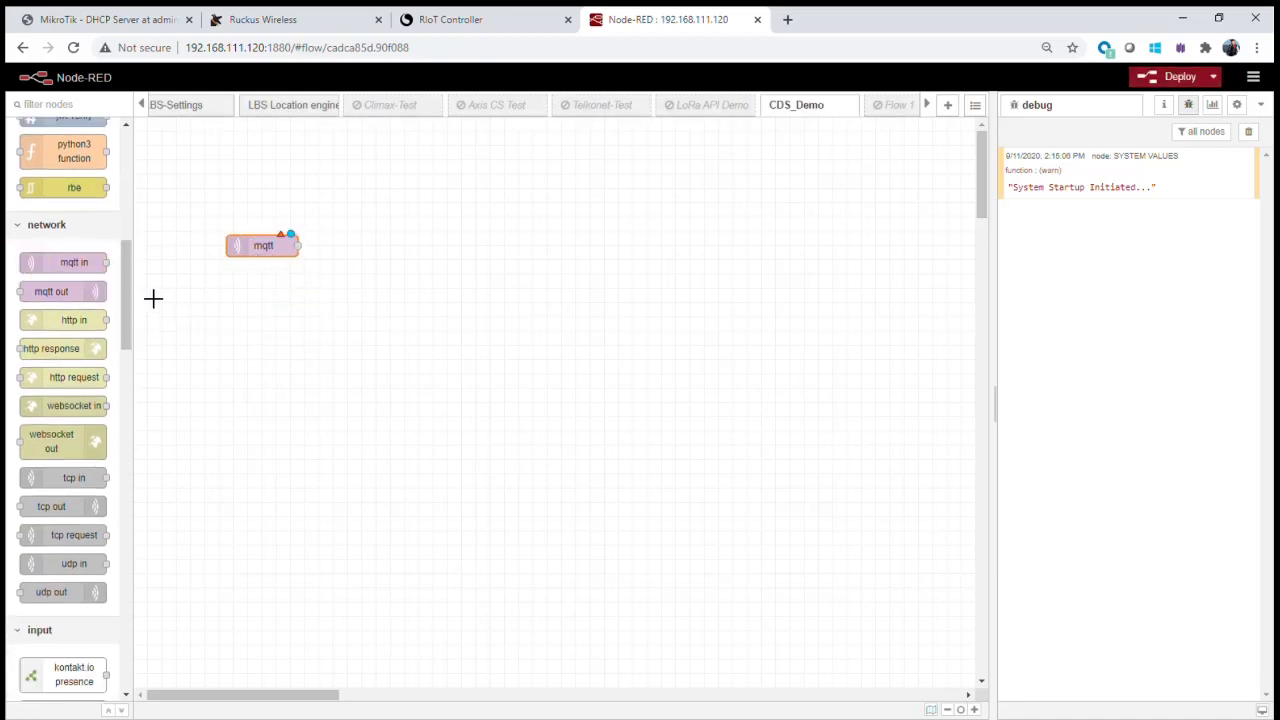
left_click_drag(126, 283, 139, 178)
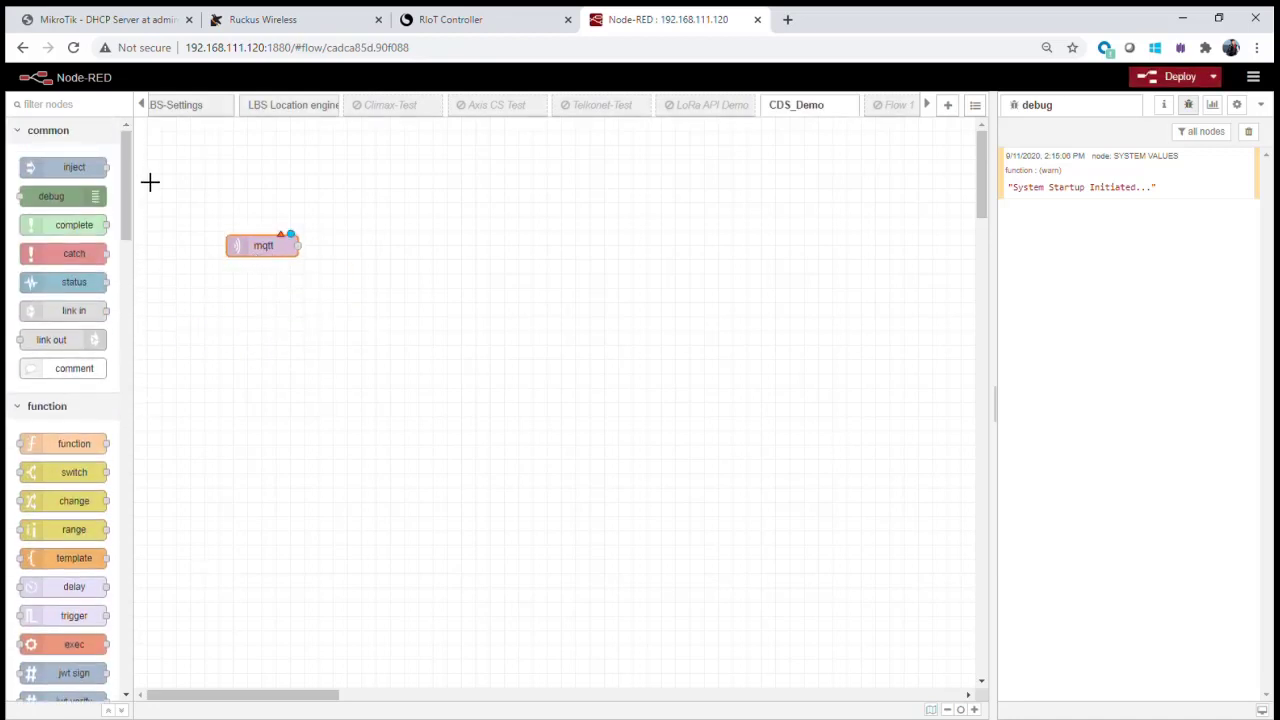
left_click_drag(62, 198, 417, 249)
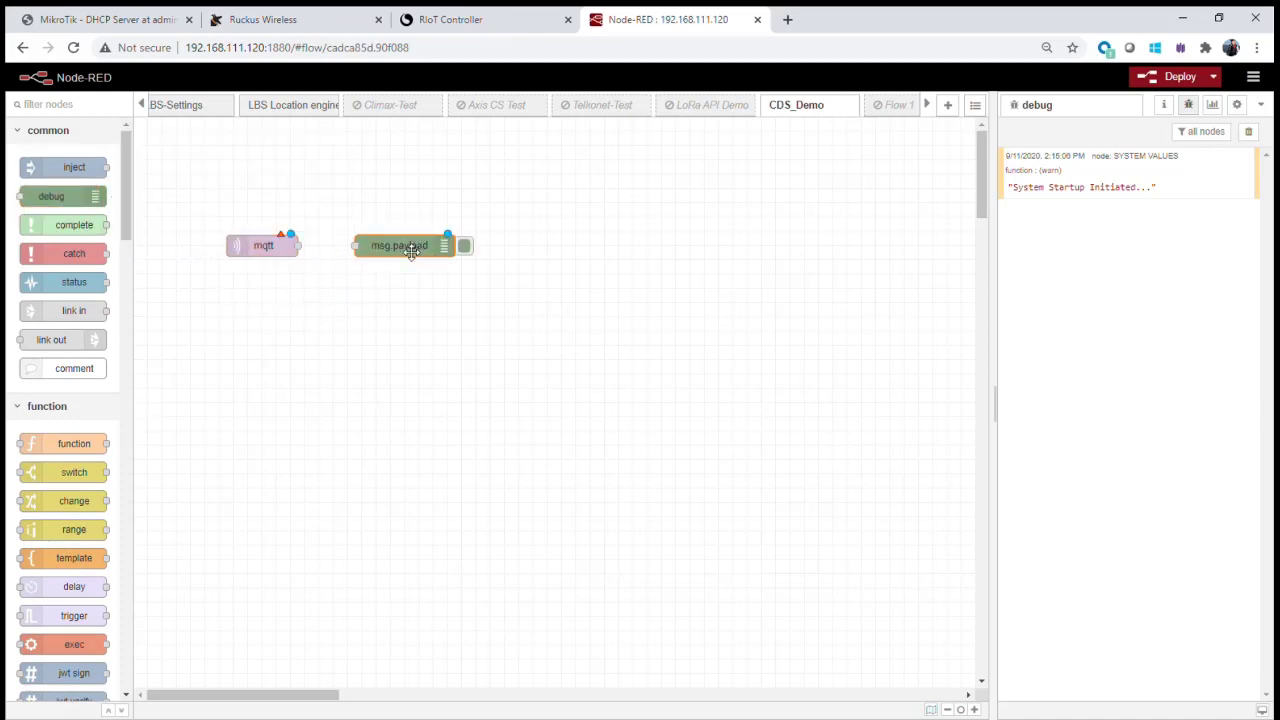
double_click(417, 248)
left_click(893, 143)
Step: Open the mqtt in node's broker configuration, check the server address and port, and return to the node's properties
double_click(265, 252)
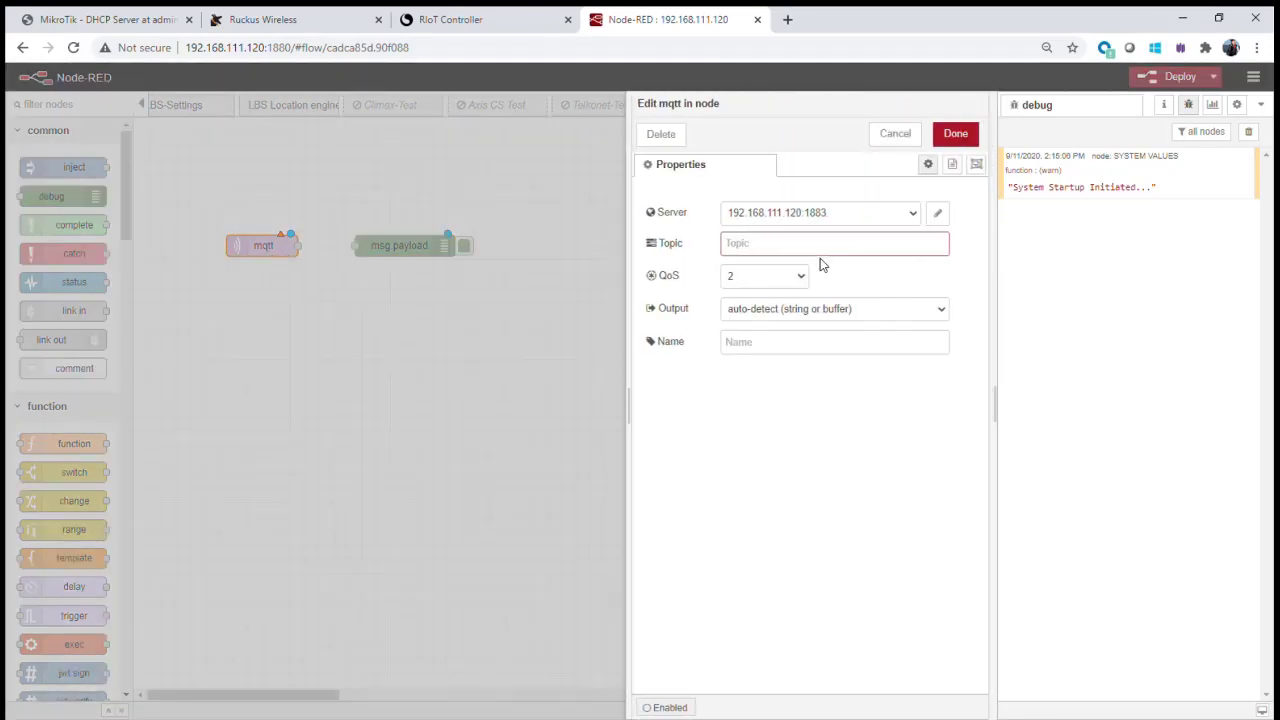
left_click(938, 215)
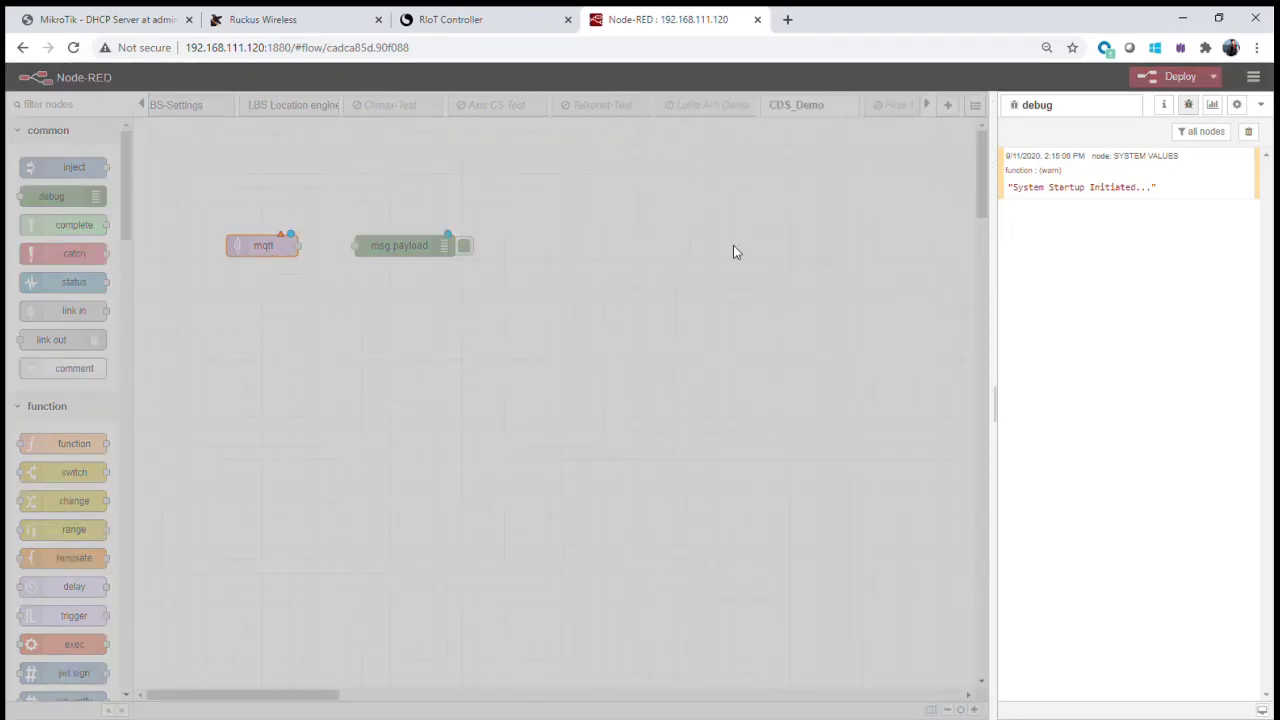
left_click_drag(718, 287, 630, 284)
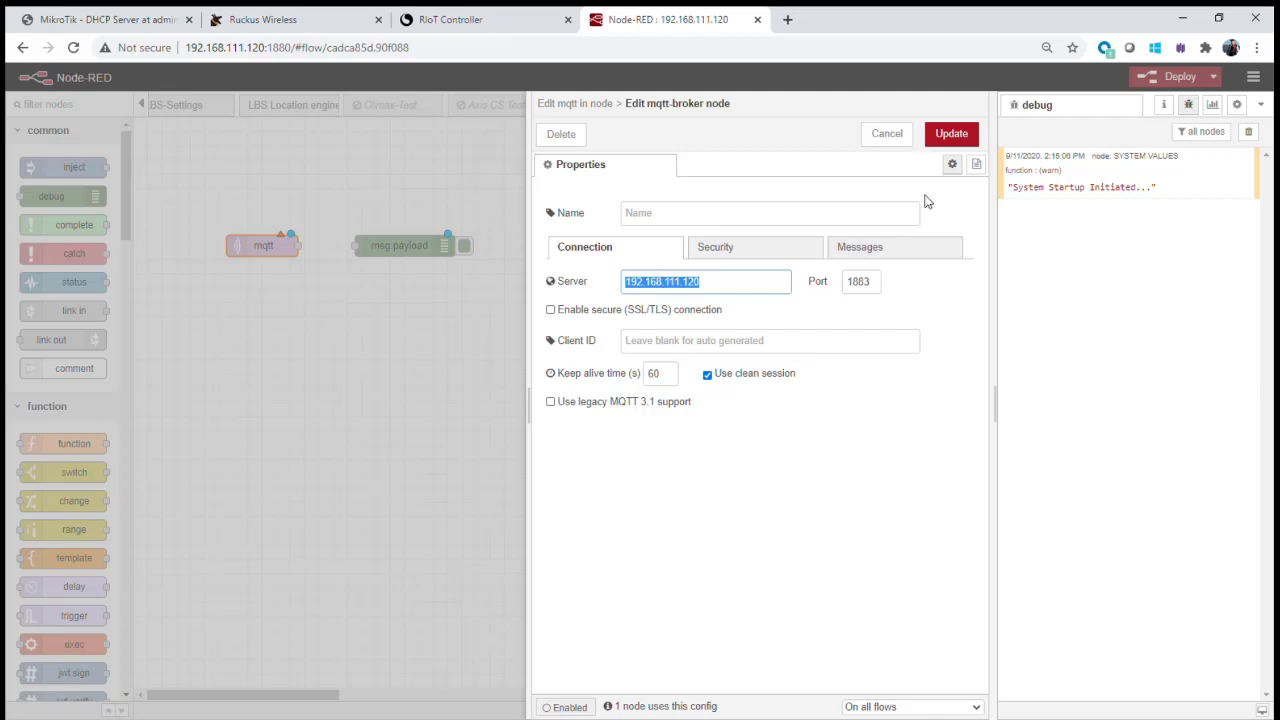
left_click(951, 136)
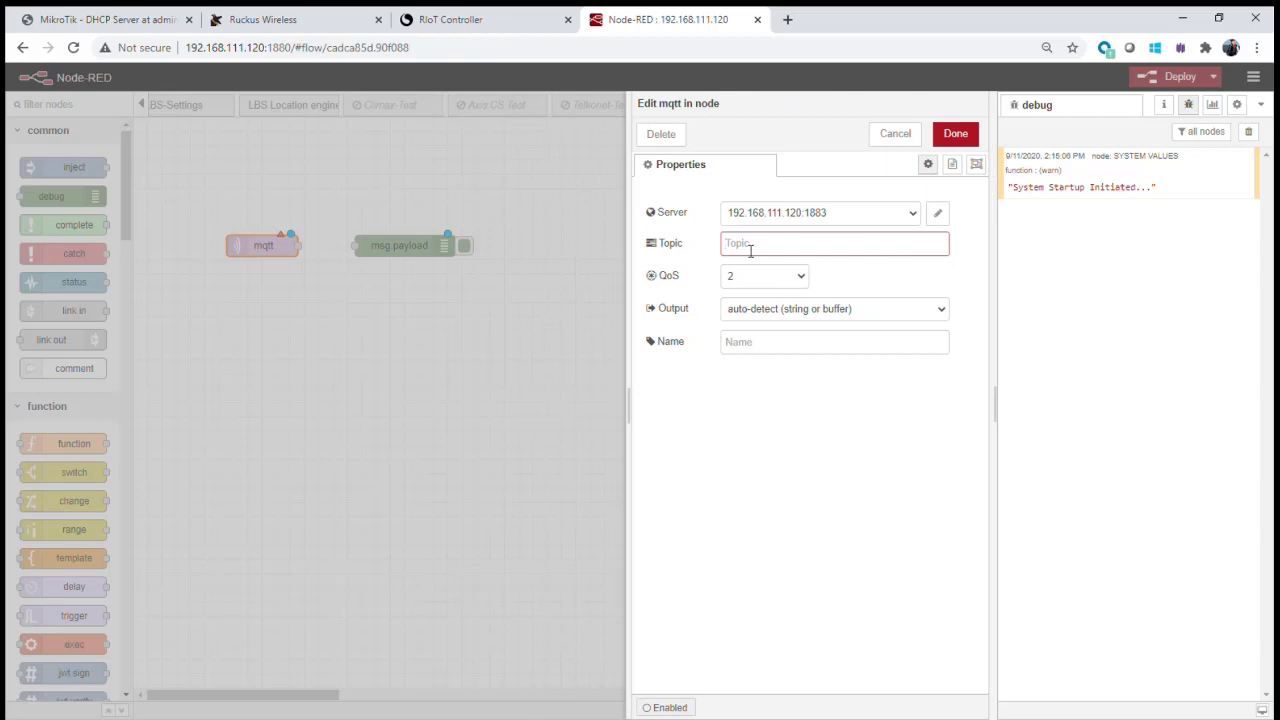
Step: Set the mqtt in node's topic to /topic and its output to a parsed JSON object, and save the node
left_click(750, 251)
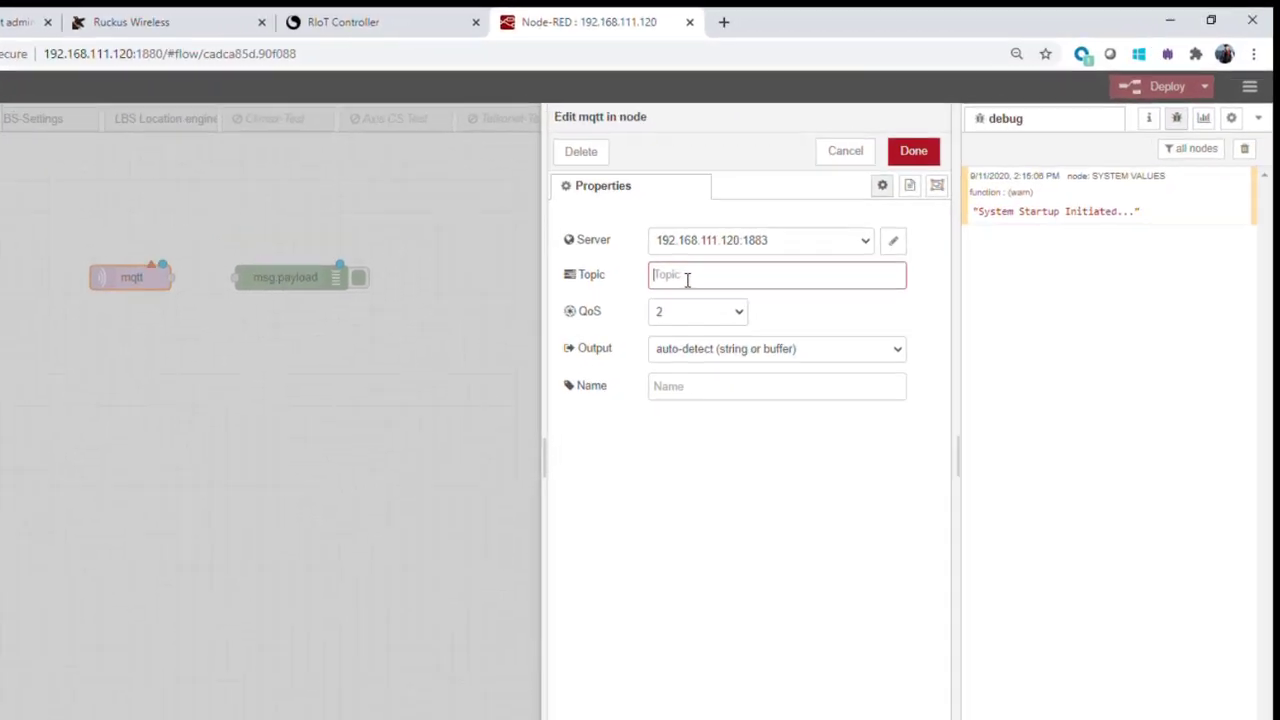
type("/topic")
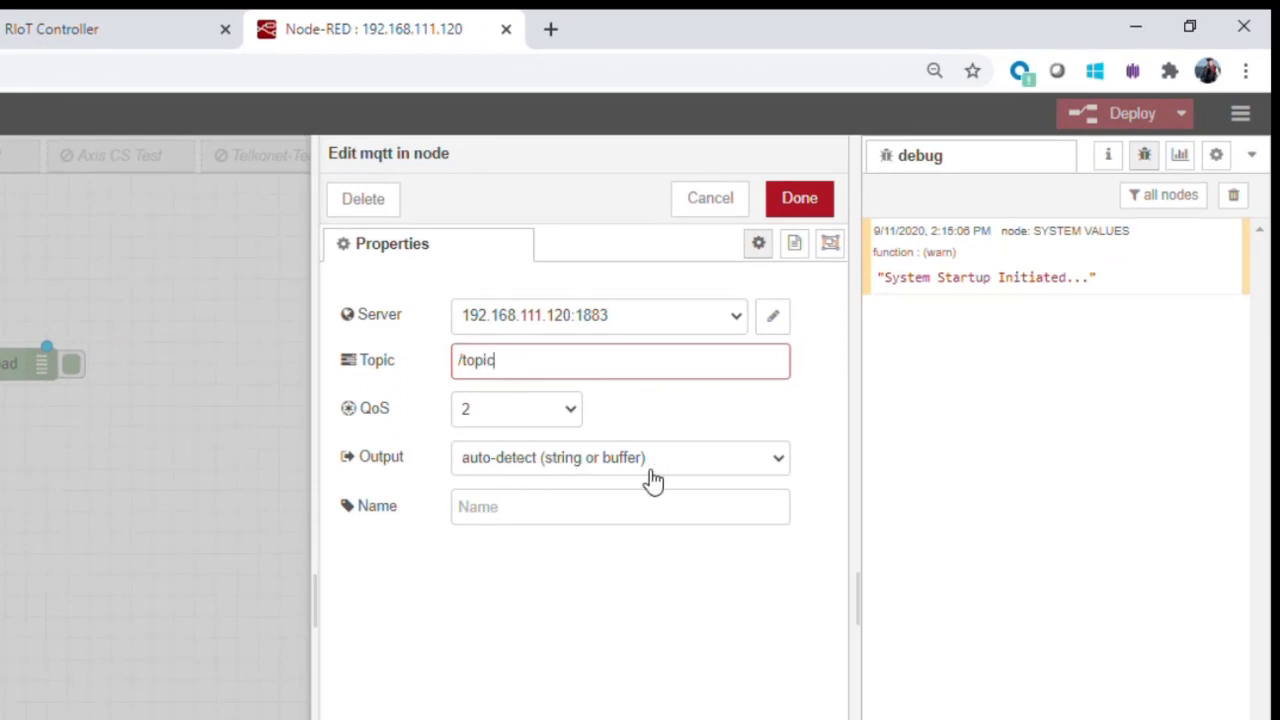
left_click(684, 468)
left_click(564, 552)
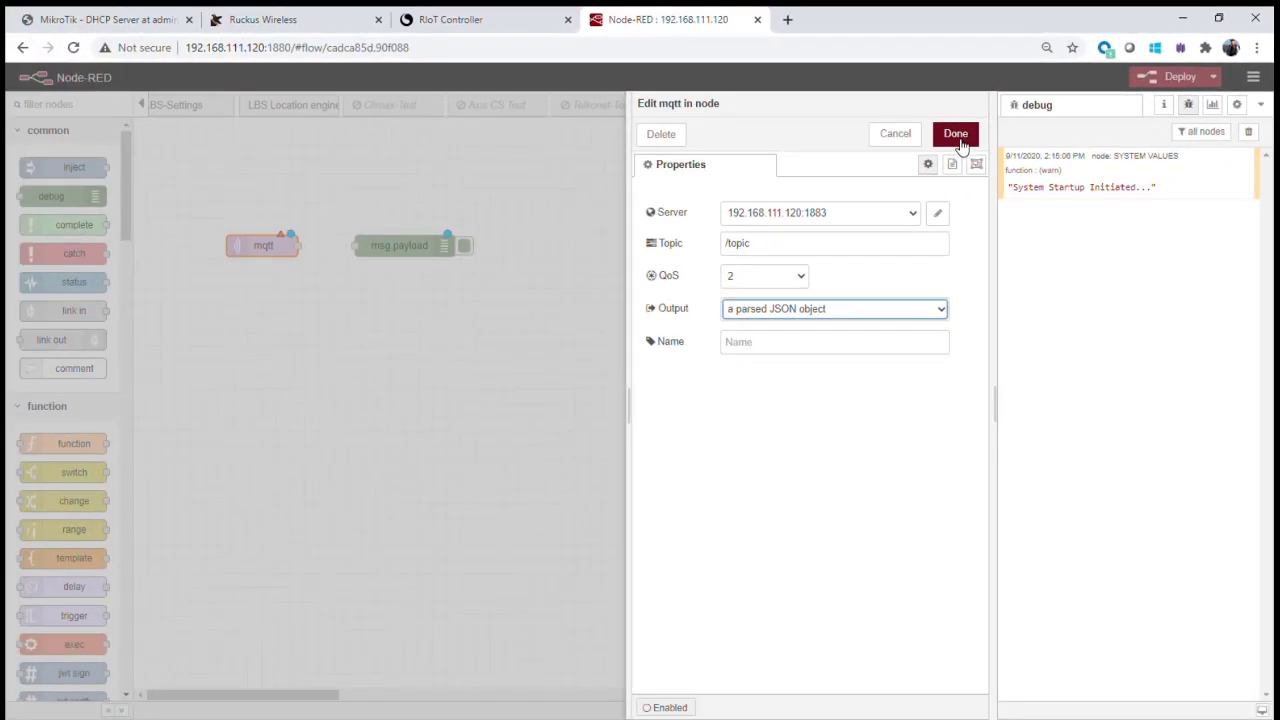
left_click(958, 141)
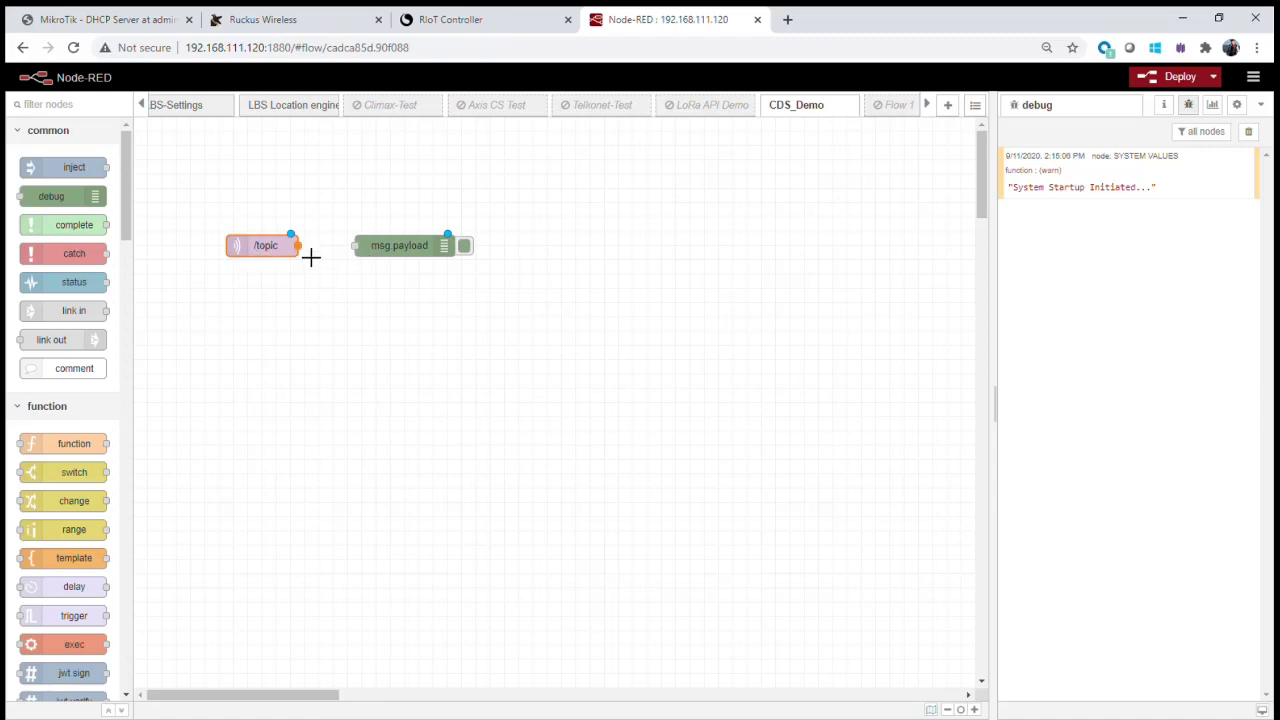
Step: Wire the /topic node to the debug node and set the debug output to complete msg object
left_click_drag(317, 258, 362, 250)
double_click(399, 250)
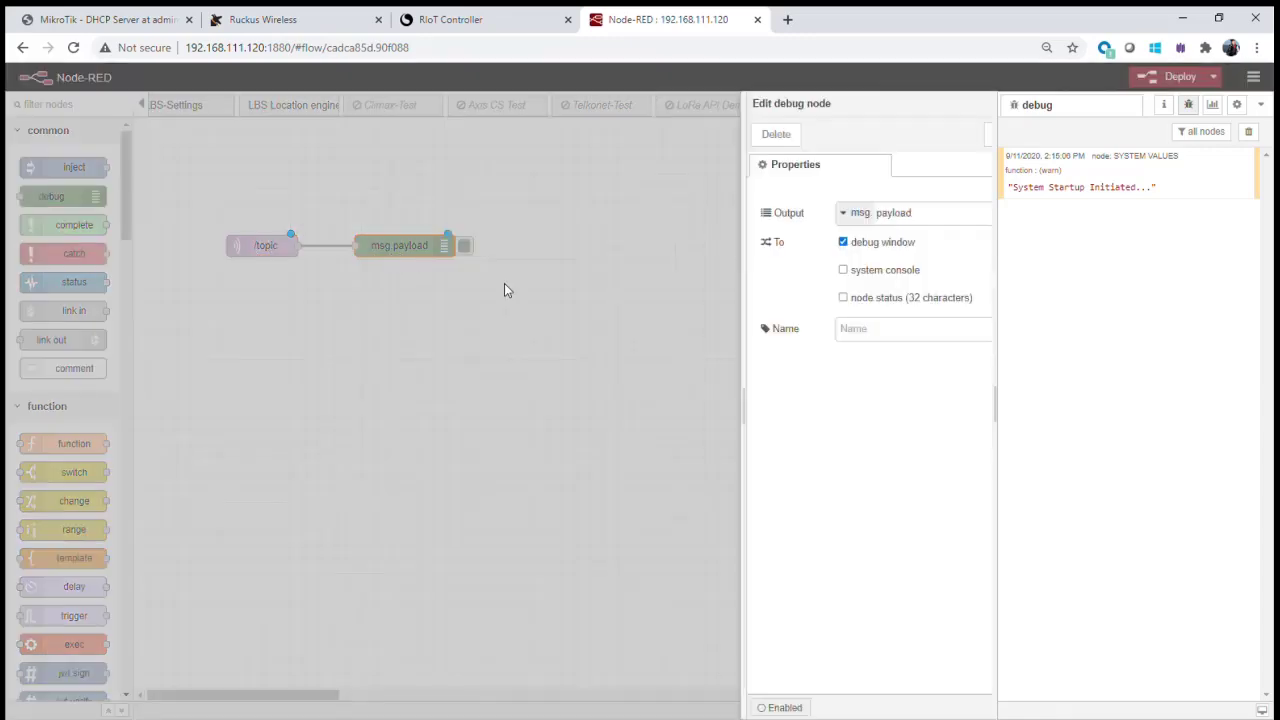
left_click(733, 213)
left_click(750, 256)
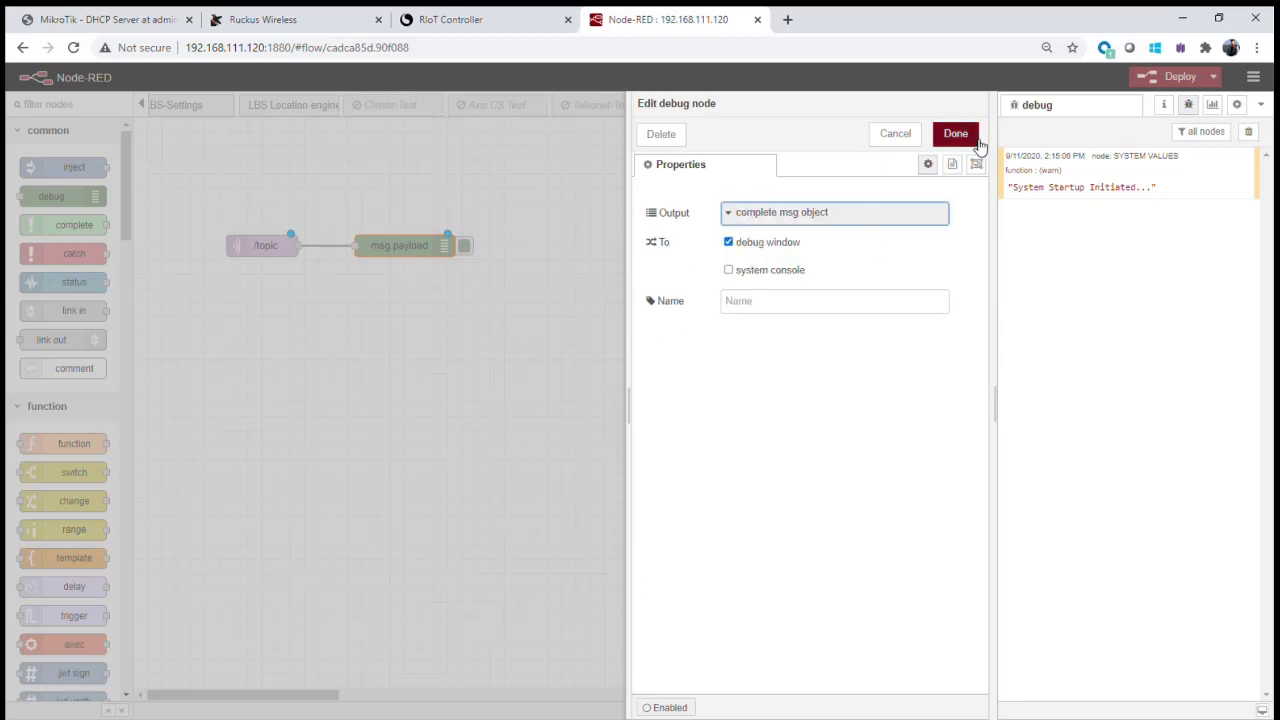
left_click(956, 134)
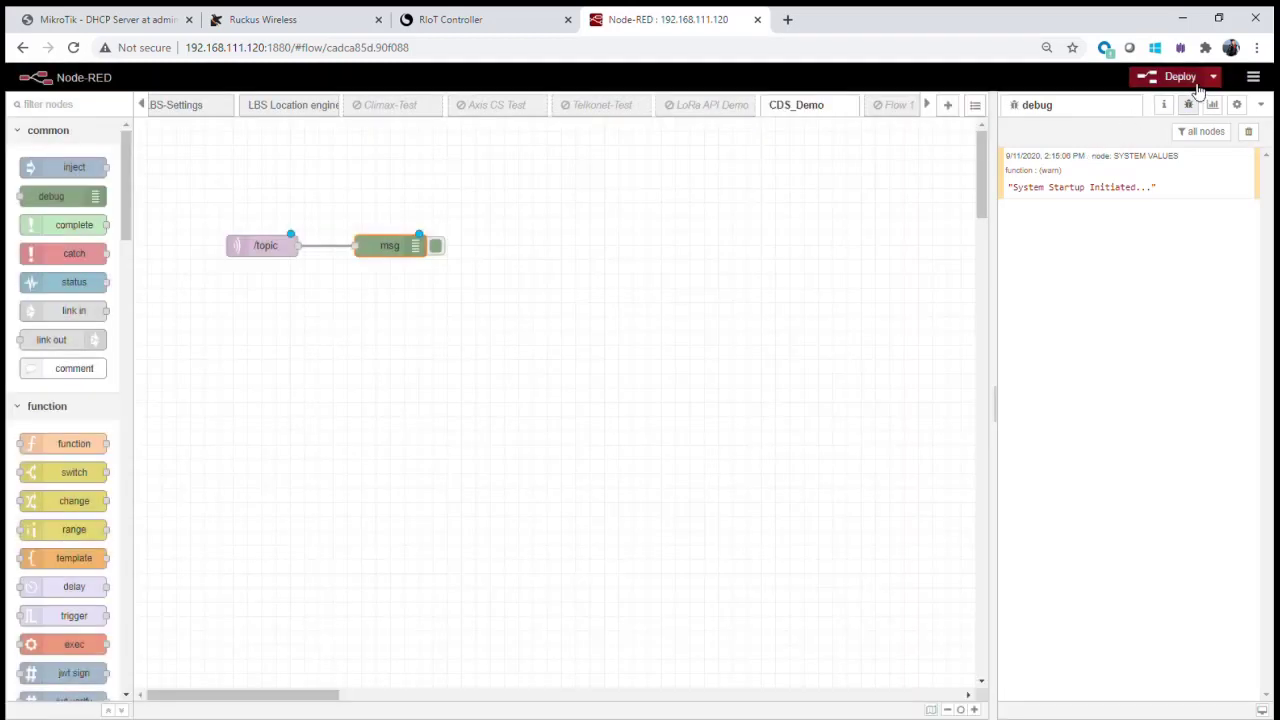
Step: Deploy the flow and deactivate the debug node once the first /topic message arrives
left_click(1185, 80)
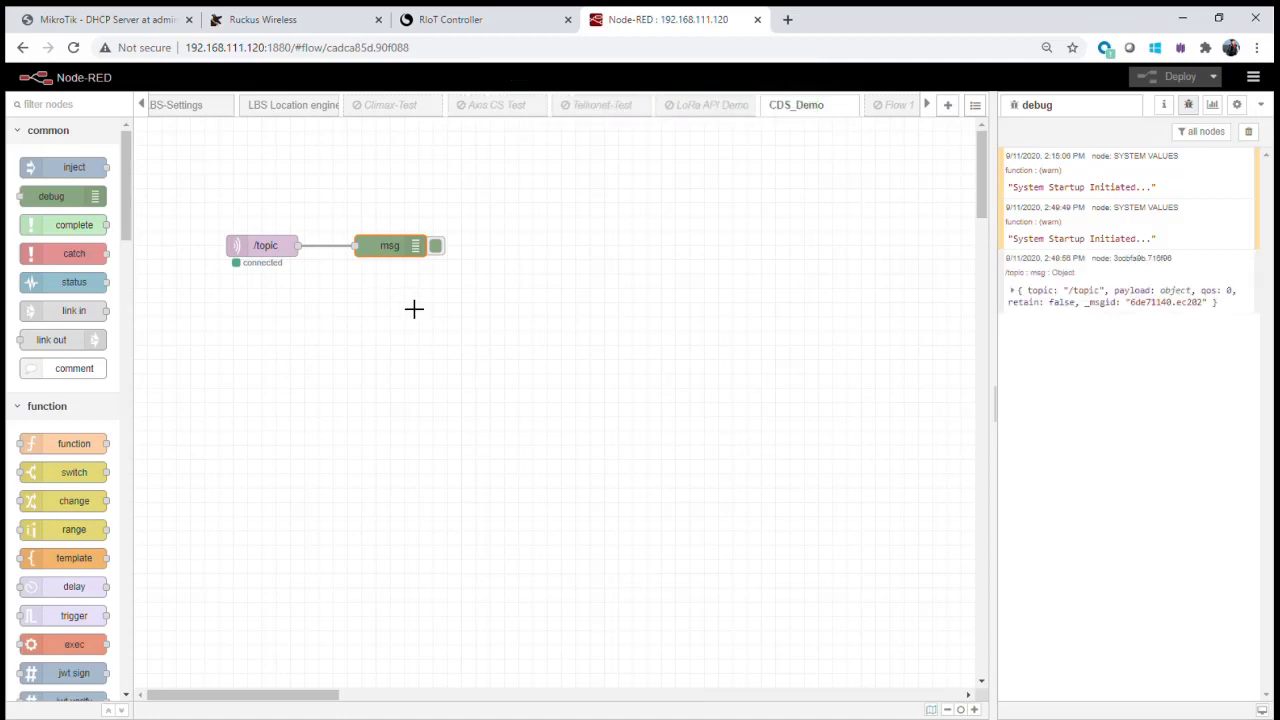
left_click(438, 248)
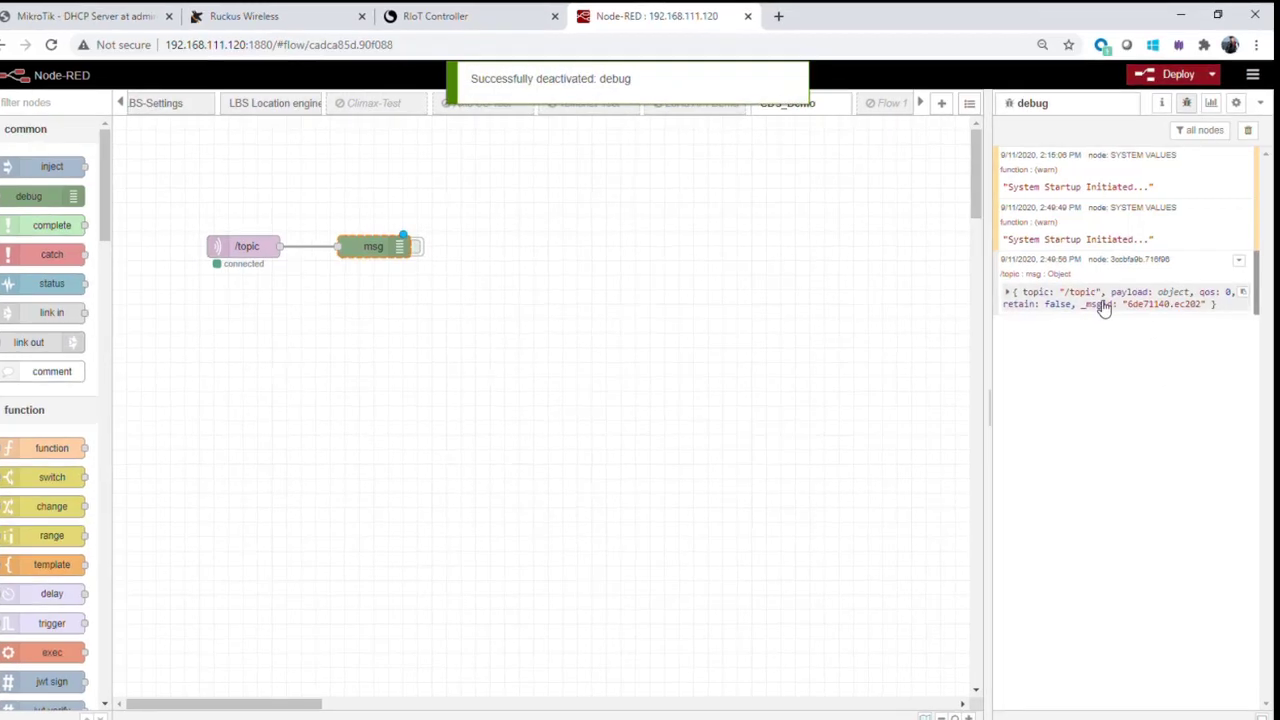
Step: Expand the received message's payload, its statistics array and both device entries, widening the debug area to read their fields
left_click(863, 346)
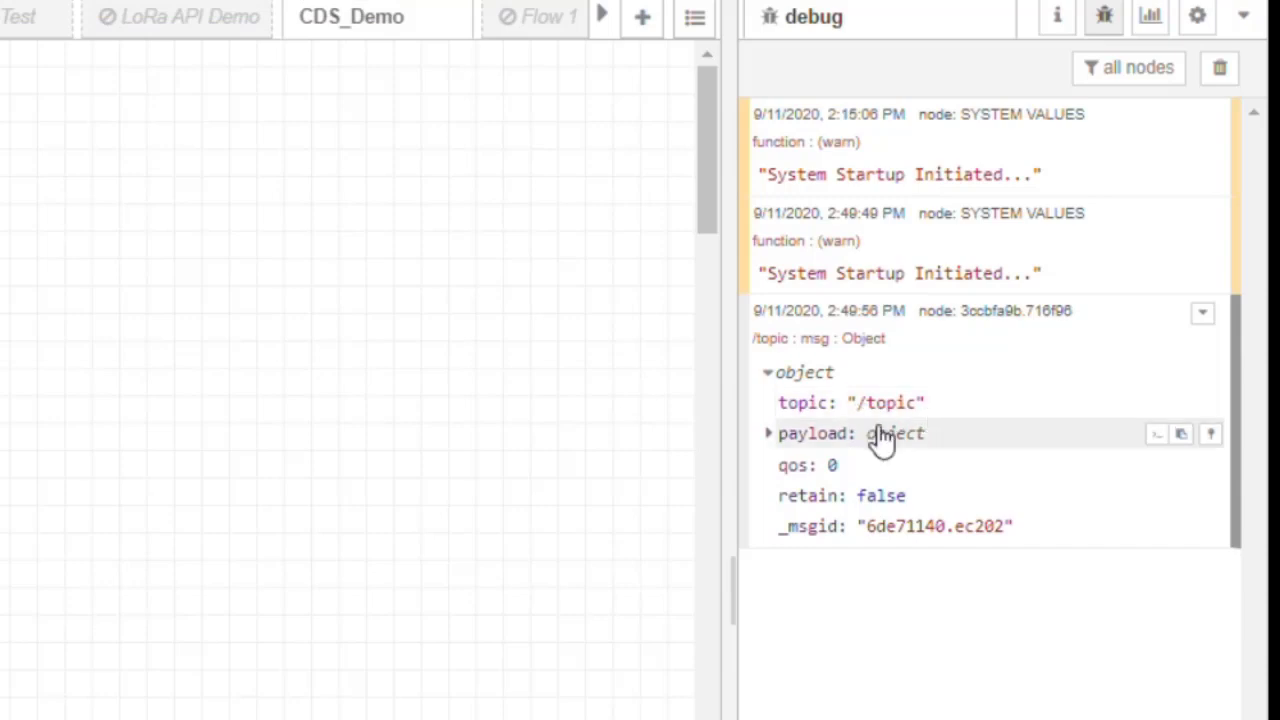
left_click(771, 435)
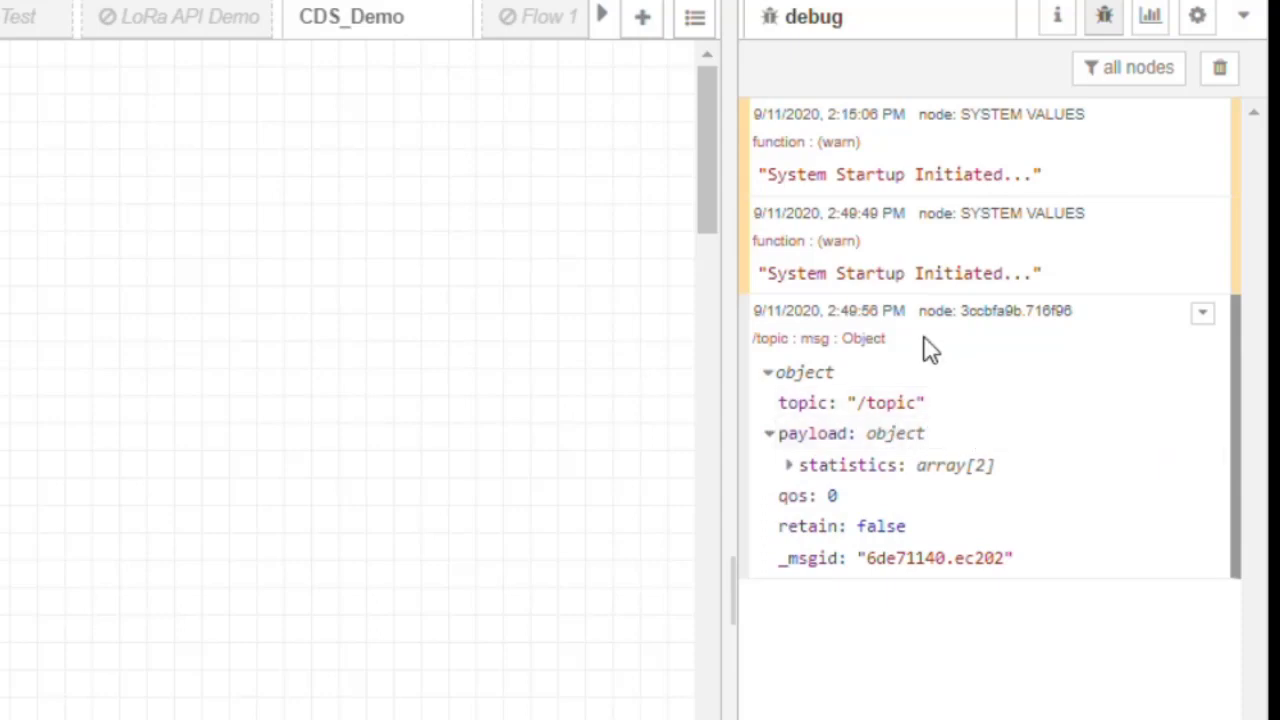
left_click(792, 466)
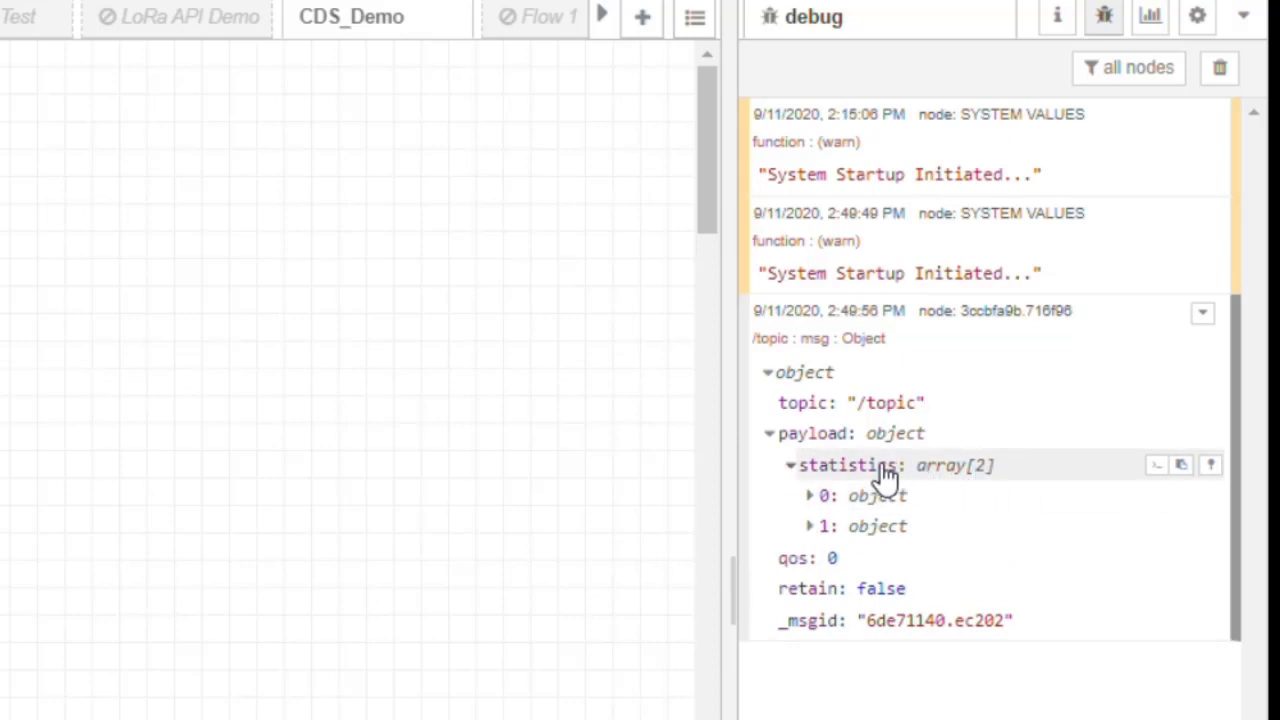
left_click(821, 528)
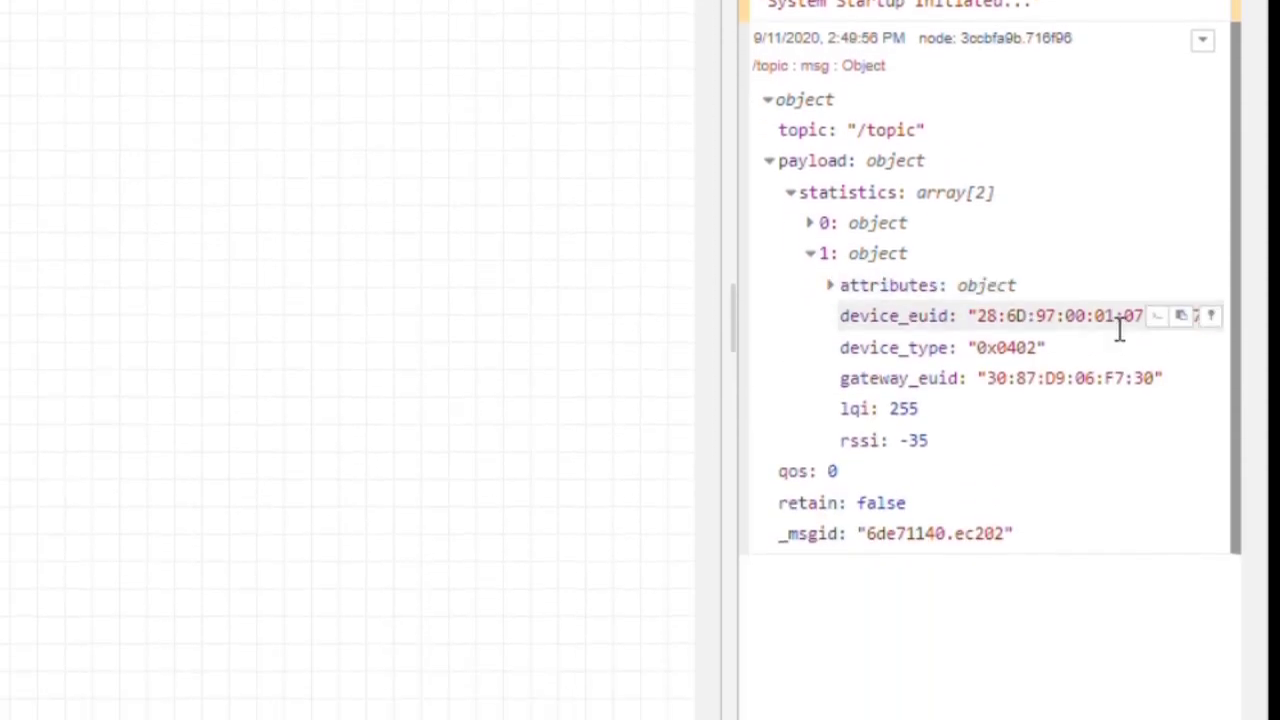
left_click_drag(740, 254, 320, 250)
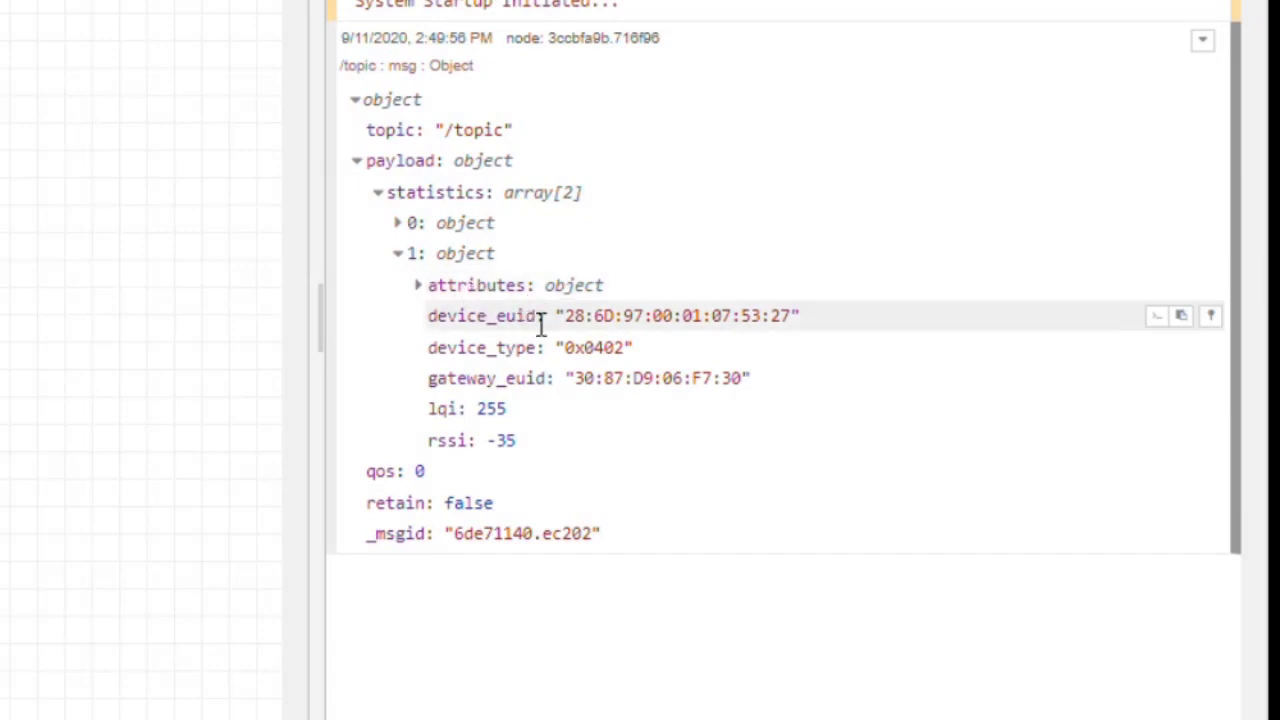
left_click(400, 224)
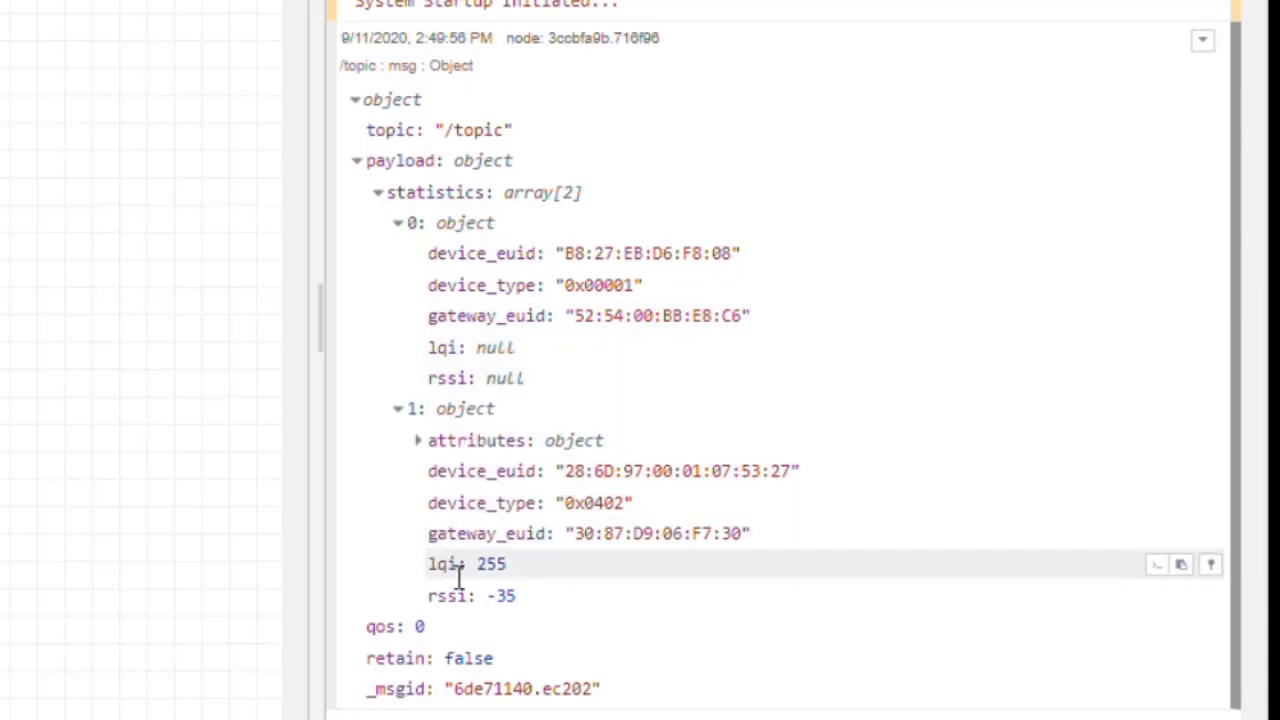
Step: Expand device entry 1's attributes down to the ZoneStatus reported value under 0x0500, and highlight the value
left_click(430, 448)
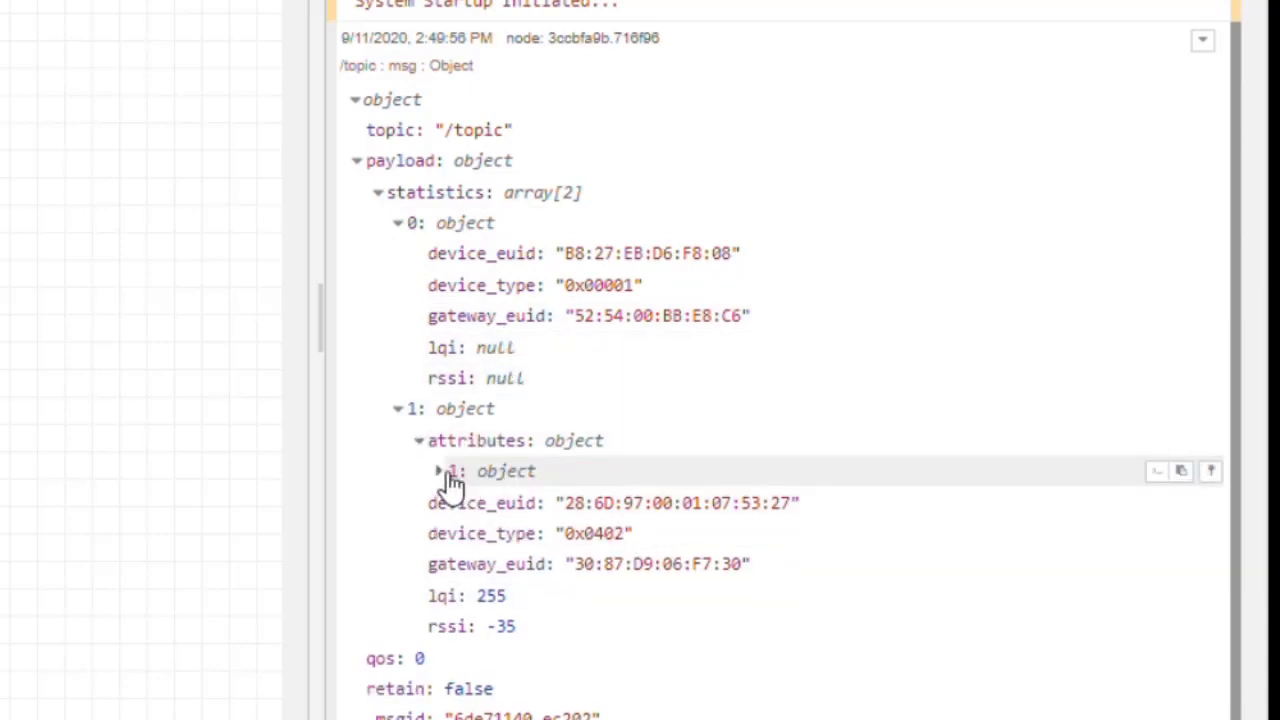
left_click(450, 476)
scroll(600, 460, "down", 1)
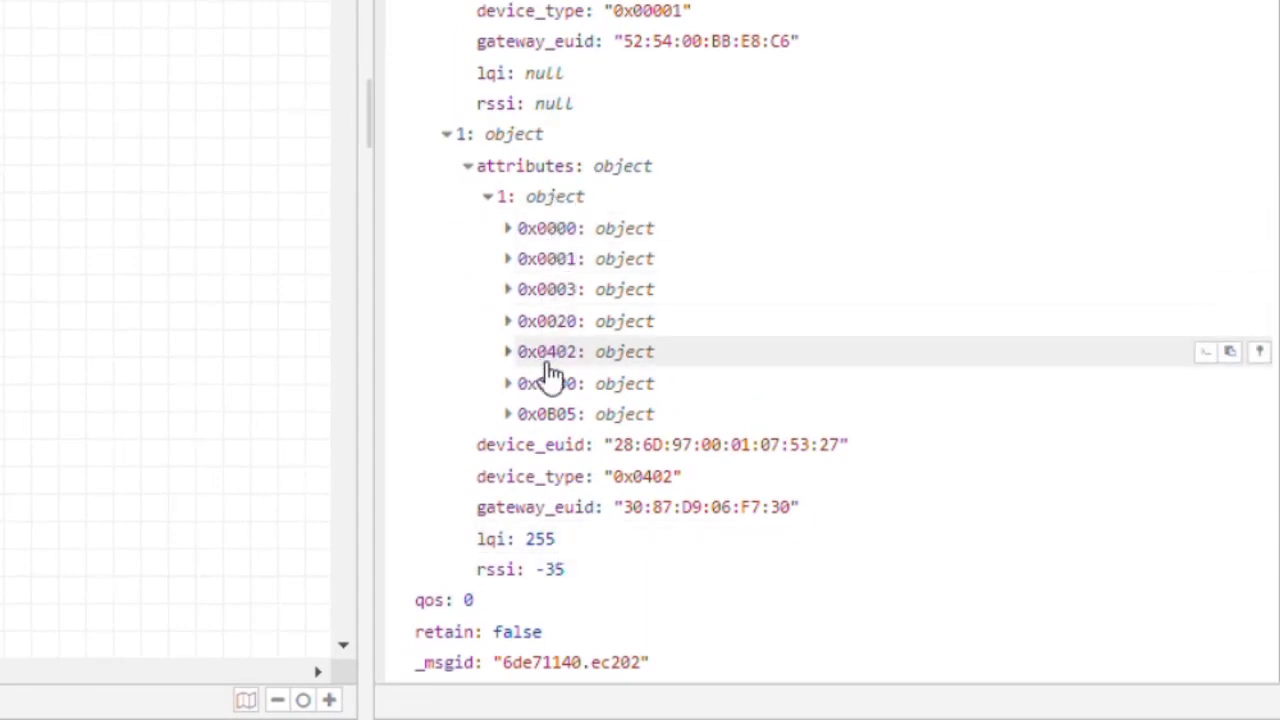
left_click(527, 392)
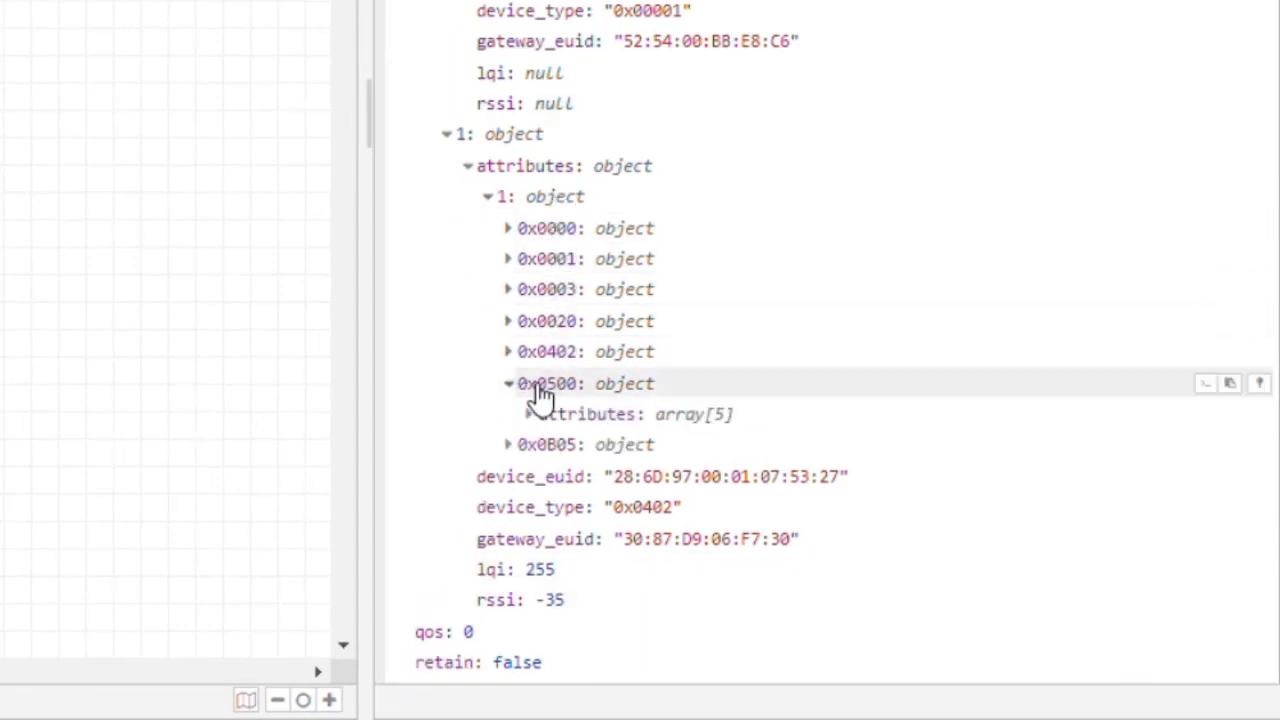
scroll(634, 406, "down", 1)
left_click(529, 382)
scroll(708, 412, "down", 4)
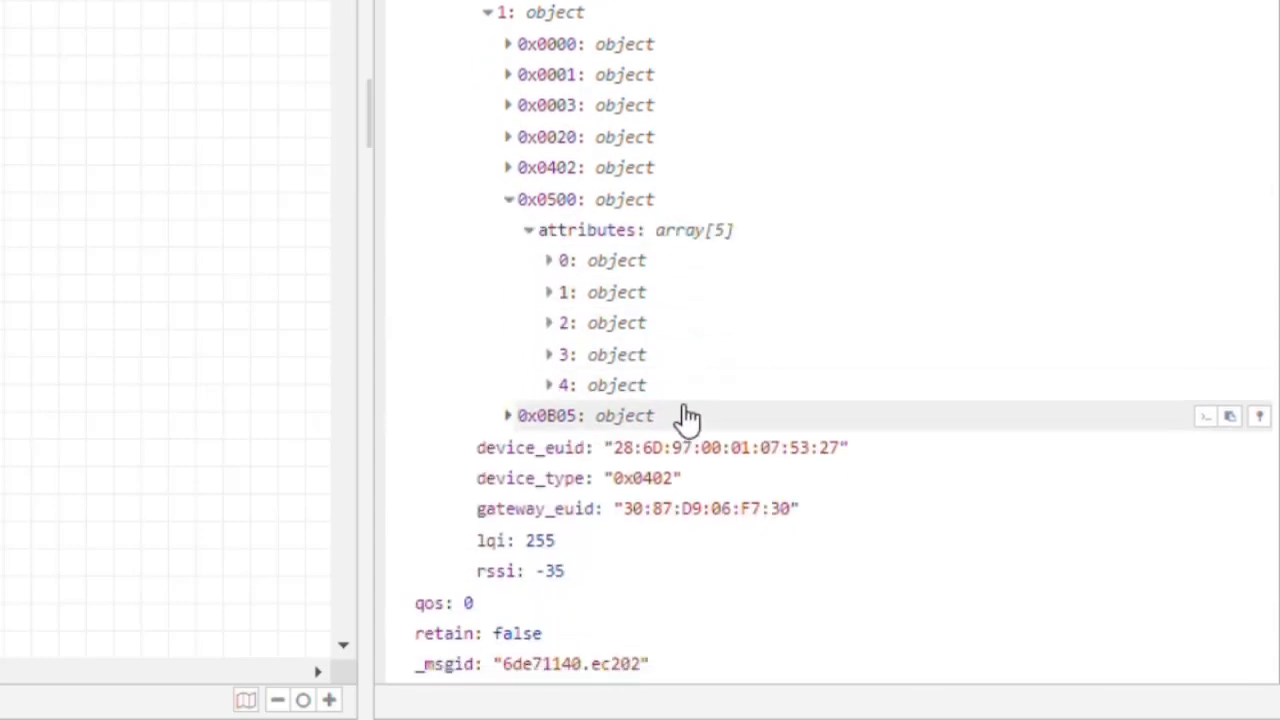
left_click(562, 324)
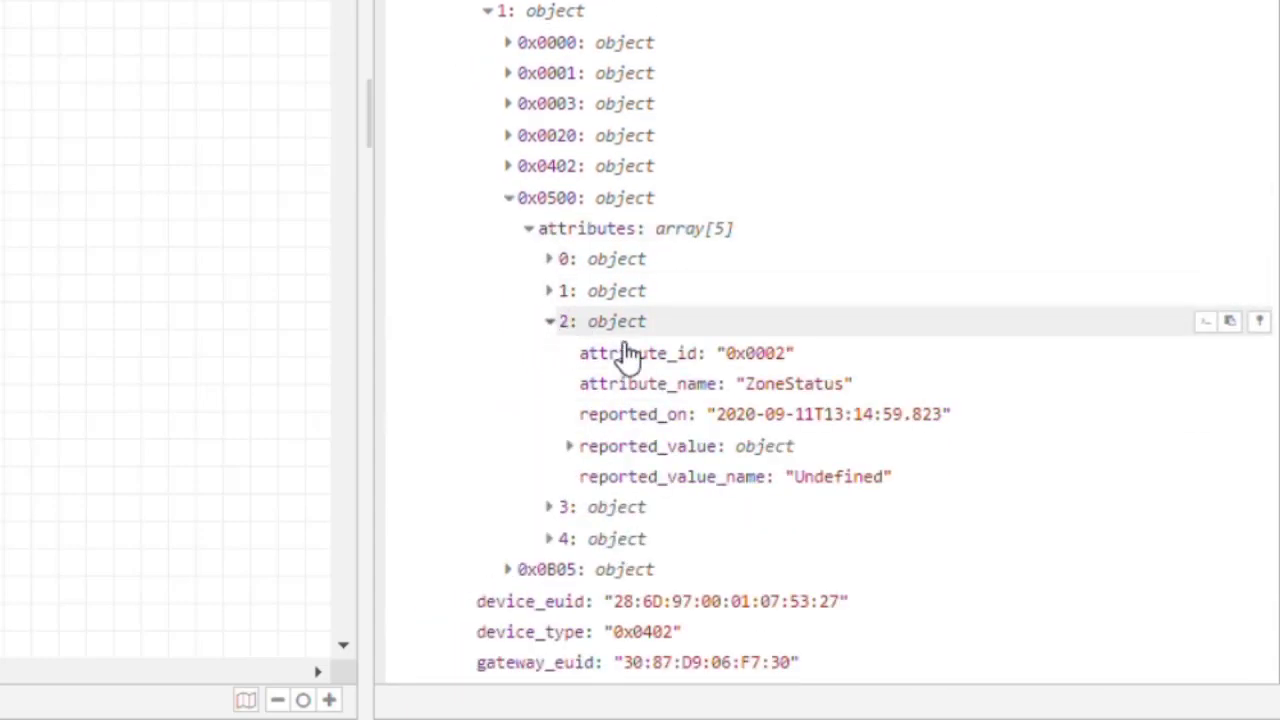
left_click(584, 449)
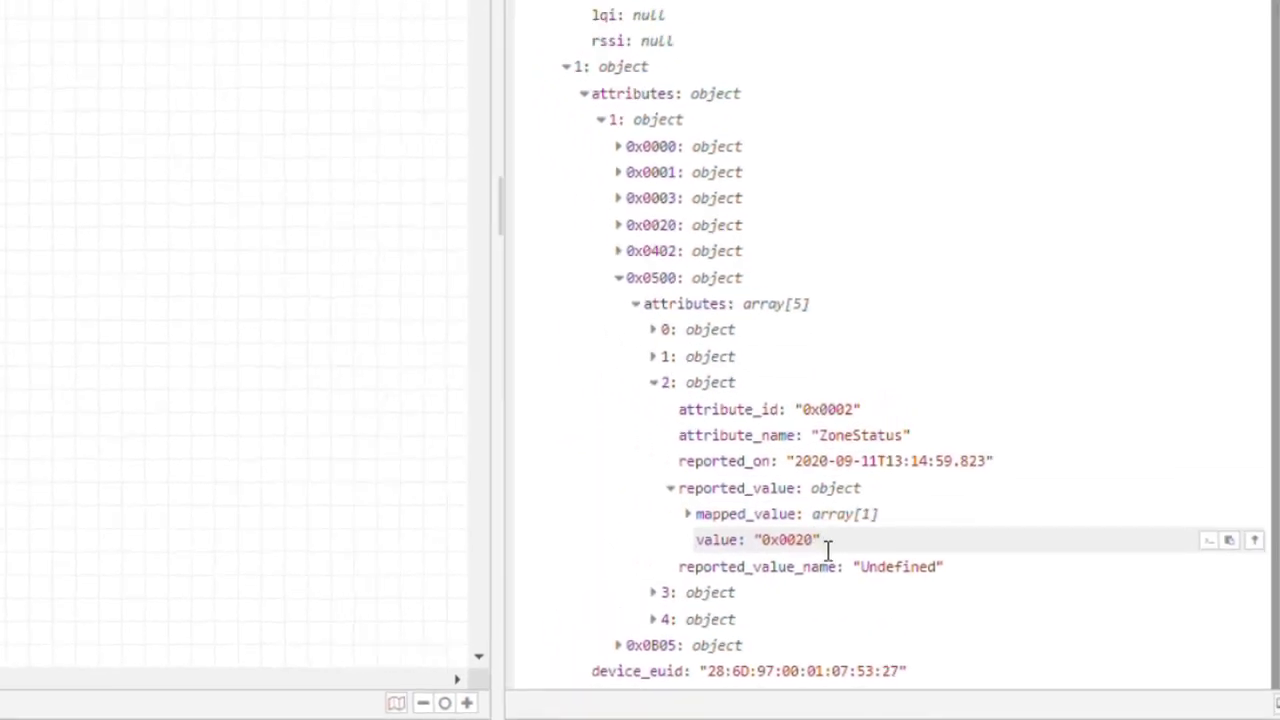
left_click_drag(813, 538, 792, 548)
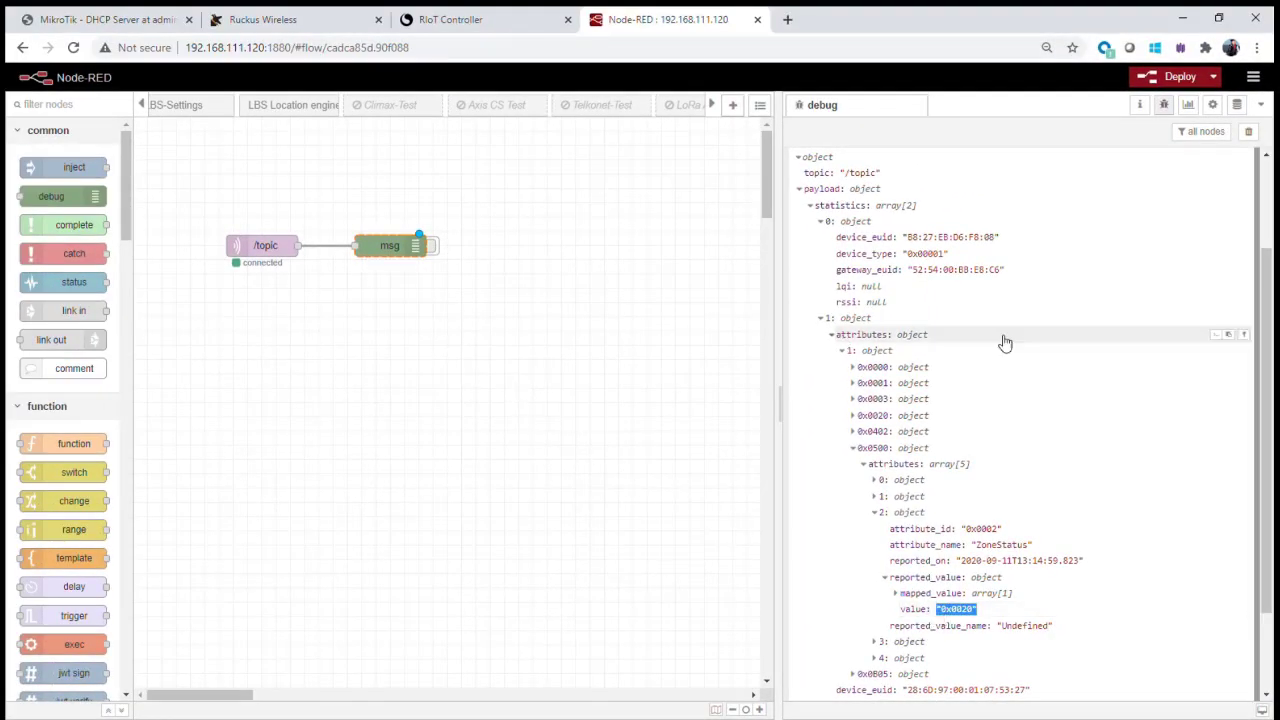
Step: Review the rest of the expanded /topic message and collapse its payload
scroll(1042, 518, "down", 1)
scroll(1042, 518, "down", 2)
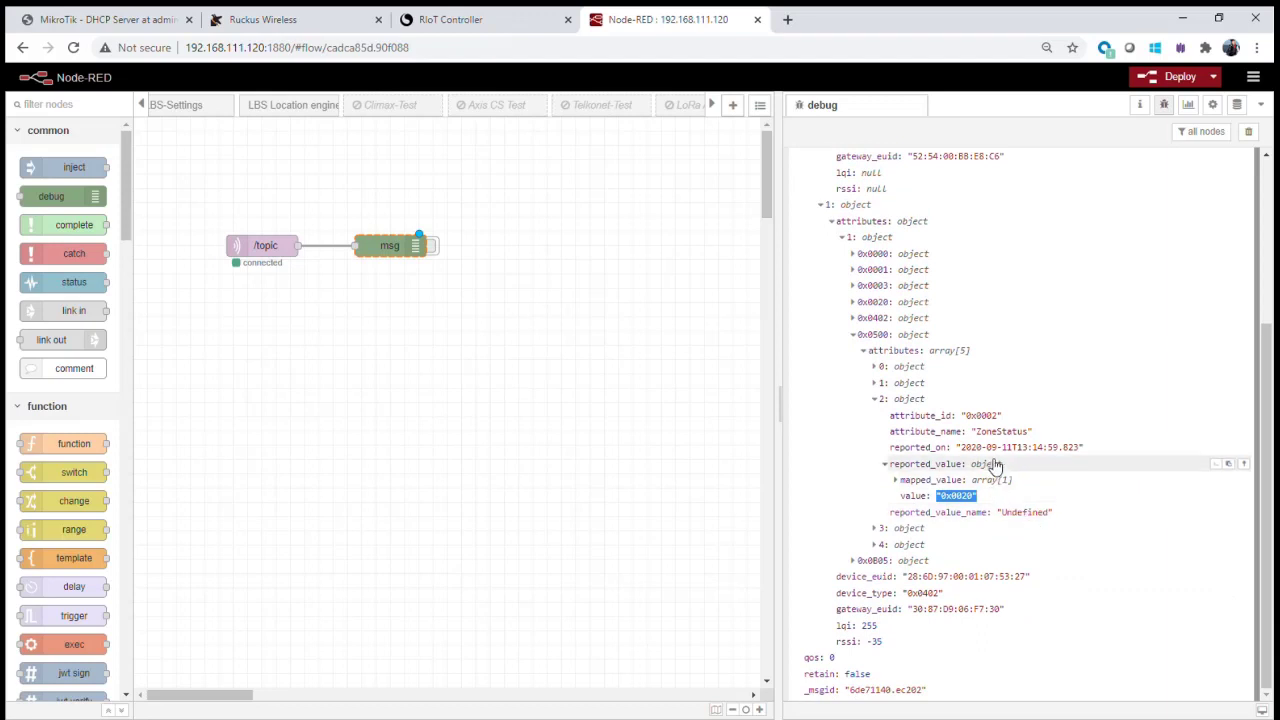
scroll(1085, 372, "up", 5)
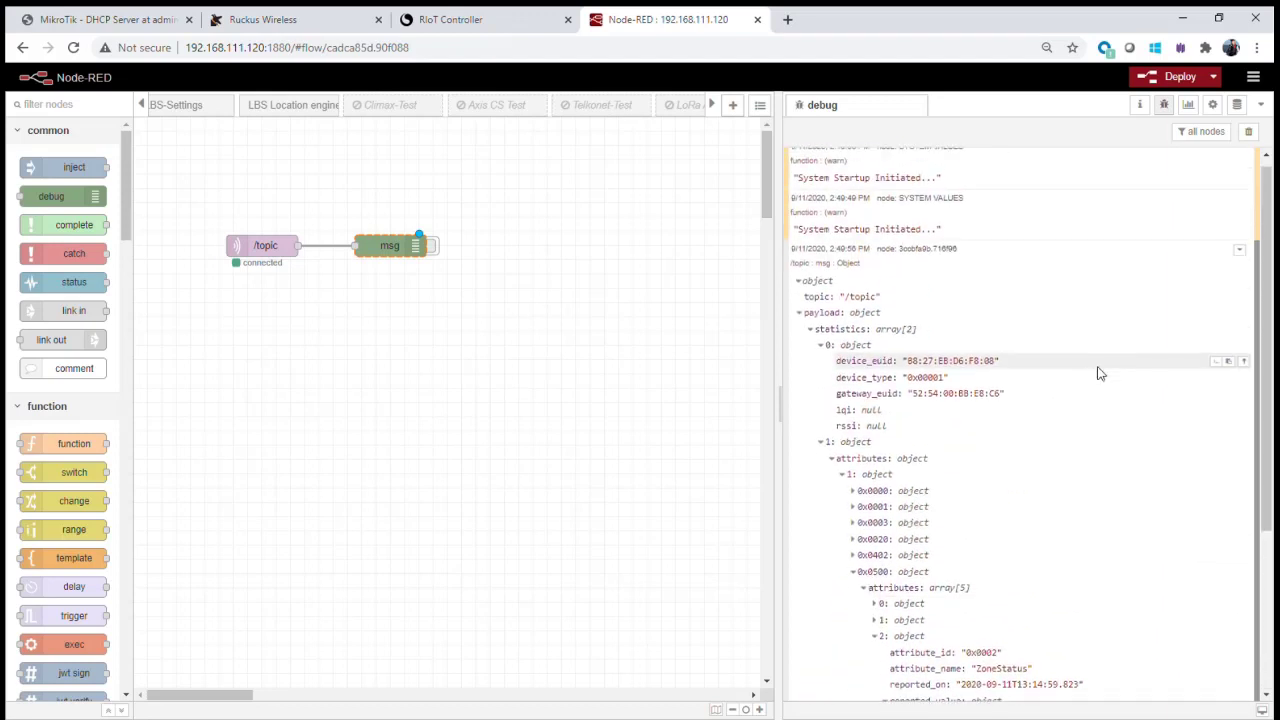
left_click(808, 327)
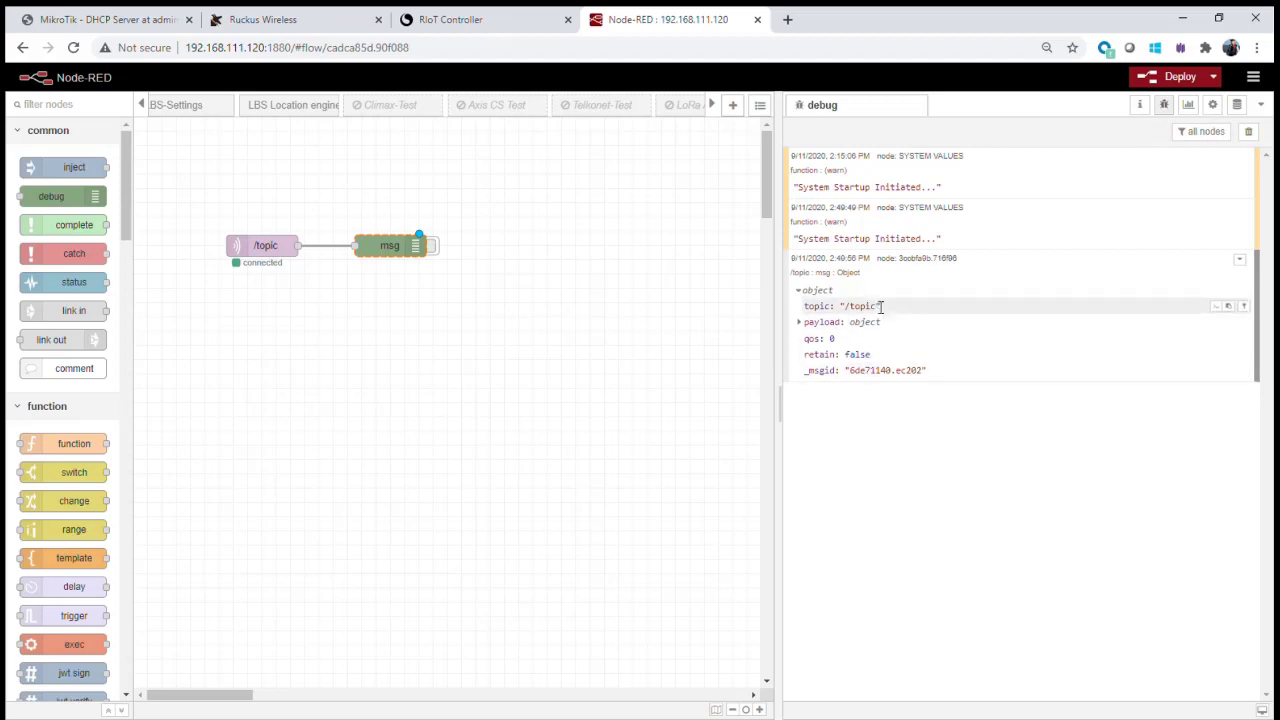
Step: Clear the debug log and duplicate the connected /topic and msg nodes, placing the copies just below the originals
left_click(1249, 133)
left_click(277, 253)
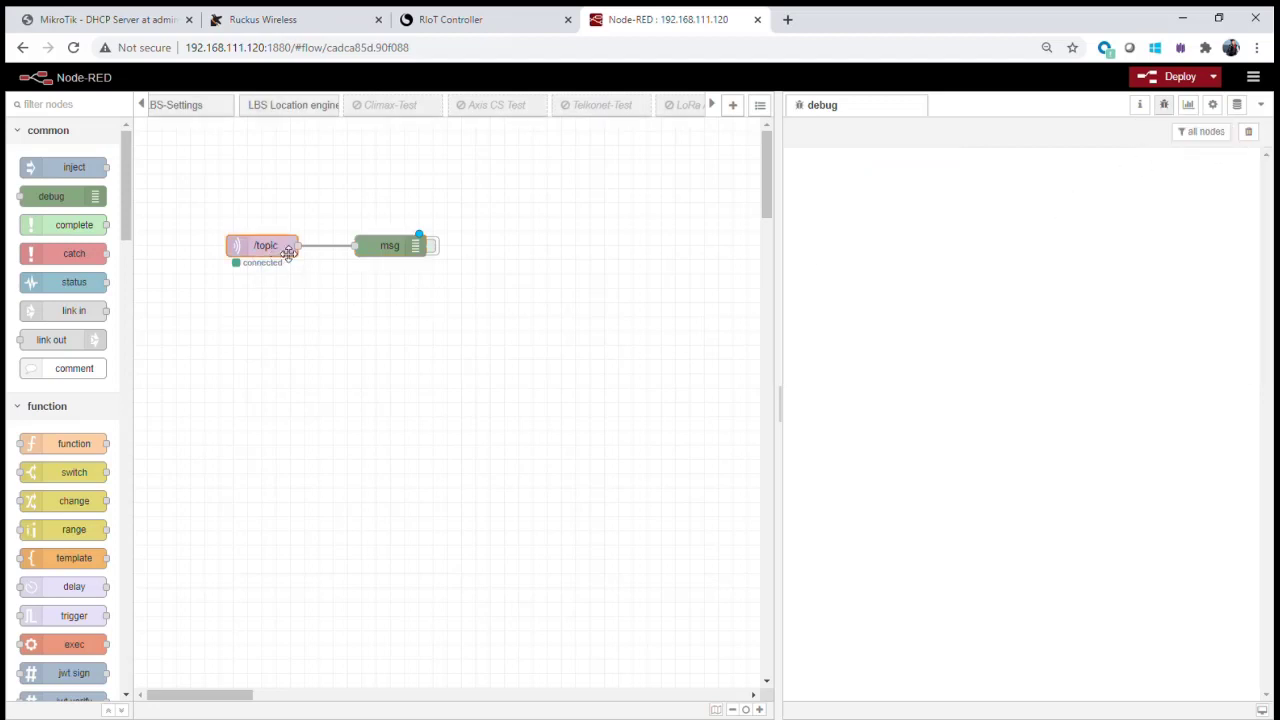
left_click_drag(502, 288, 250, 225)
key("ctrl+c")
key("ctrl+v")
left_click(279, 327)
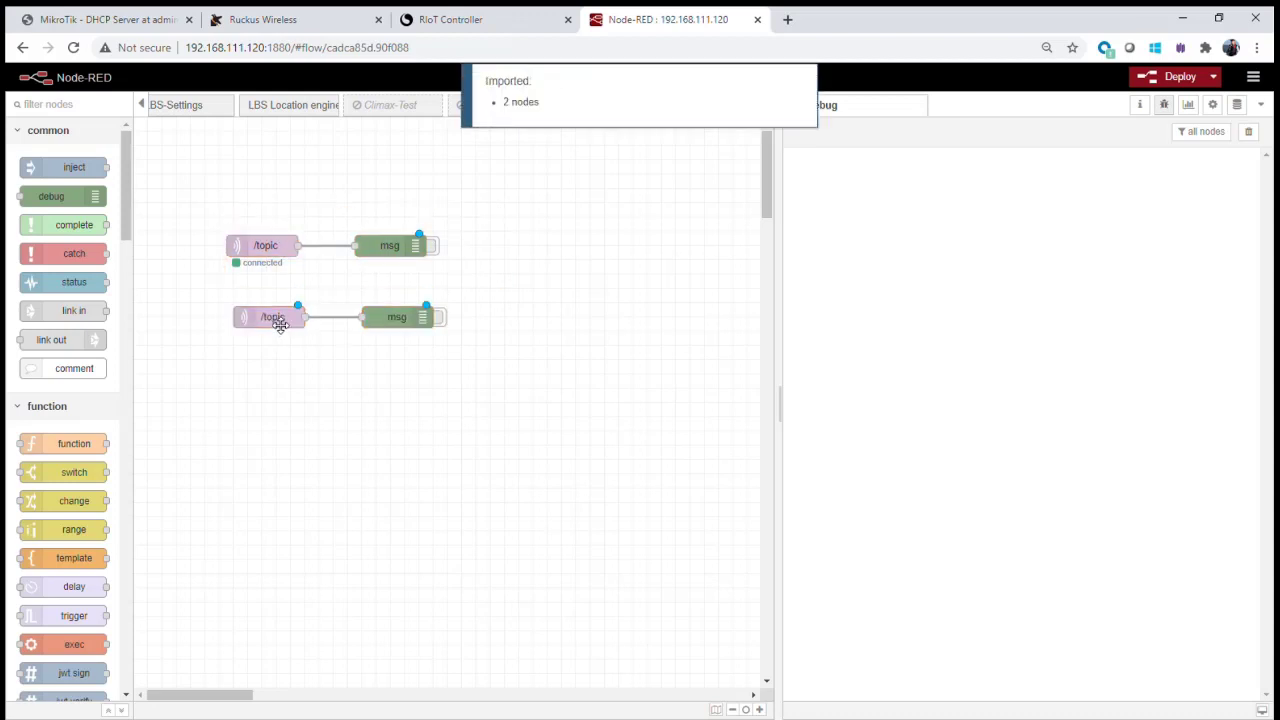
Step: Set the copied mqtt in node's topic to /report and deploy the flow
double_click(281, 320)
double_click(521, 247)
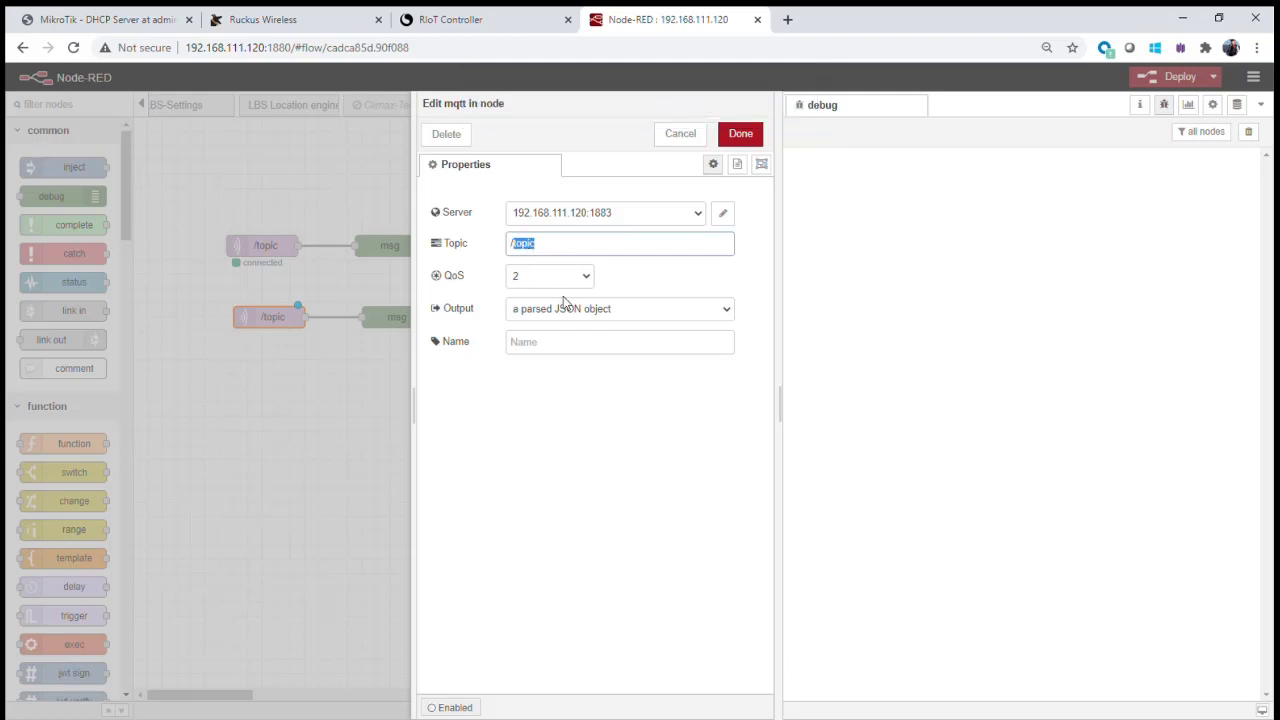
type("report")
left_click(741, 138)
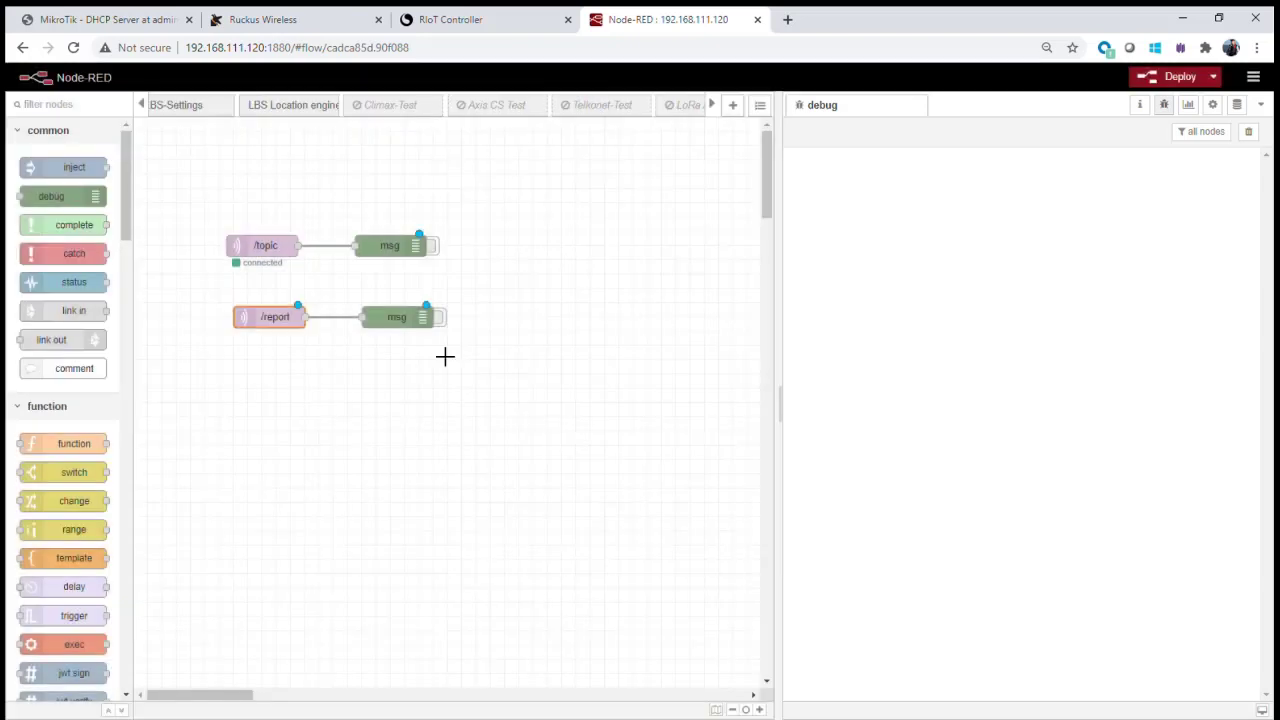
left_click(1180, 87)
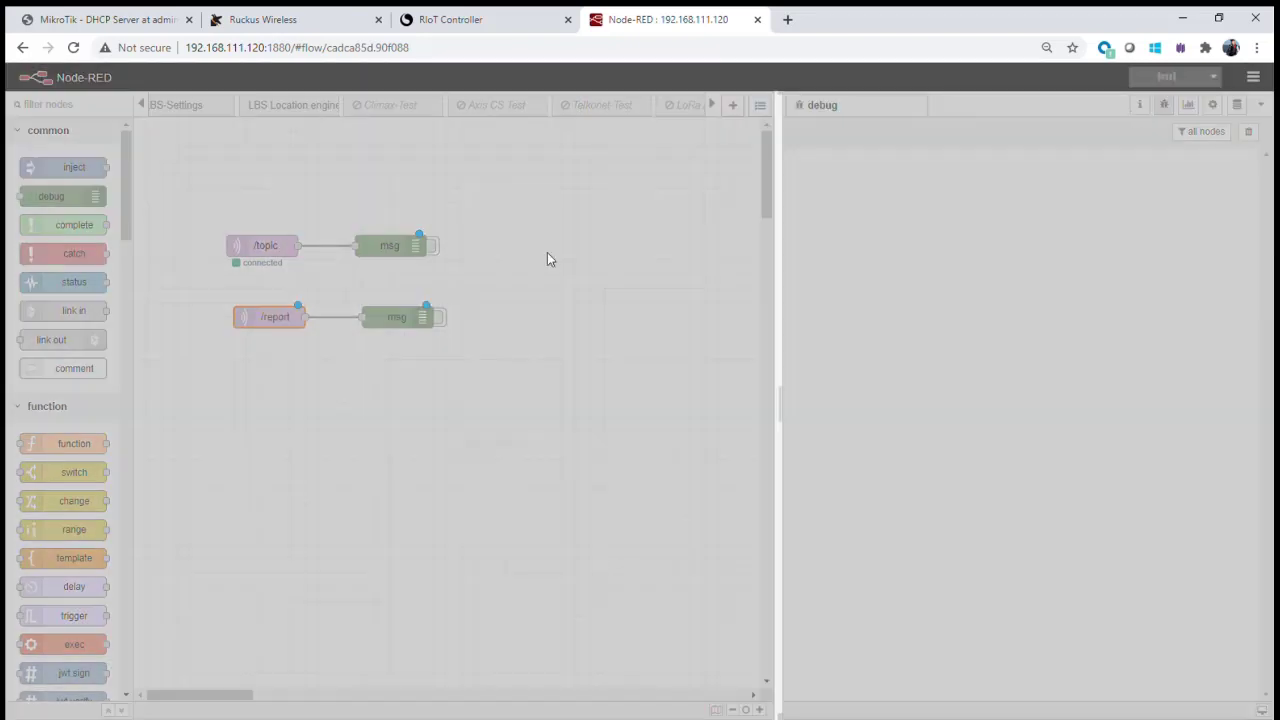
Step: Activate the /report debug node and expand the first received message down to attribute entry 0, highlighting its value
left_click(441, 317)
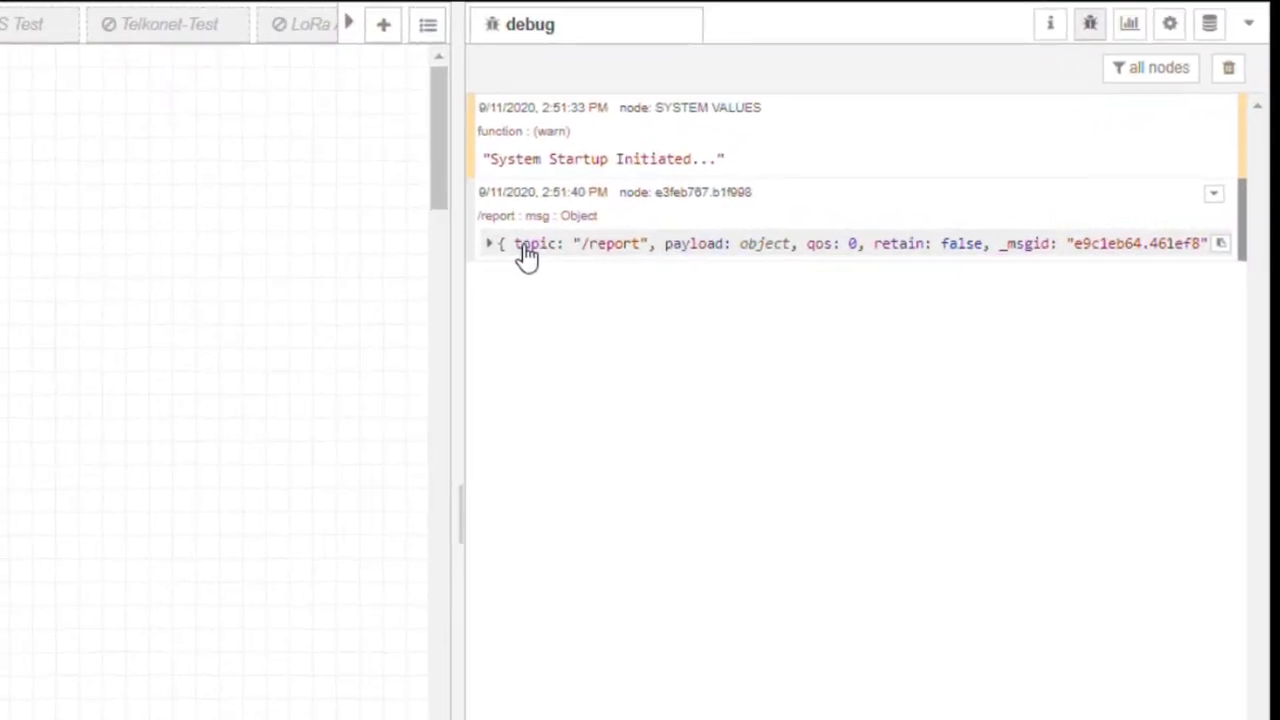
left_click(494, 244)
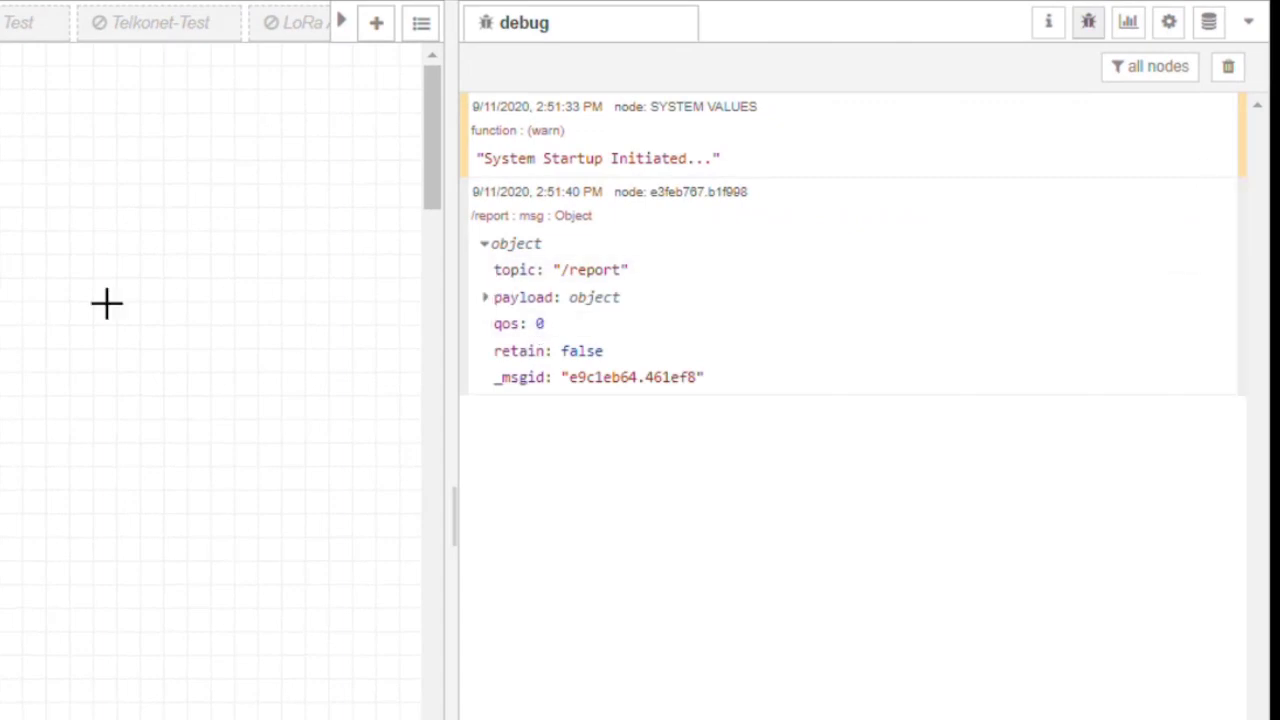
left_click(491, 299)
left_click(509, 324)
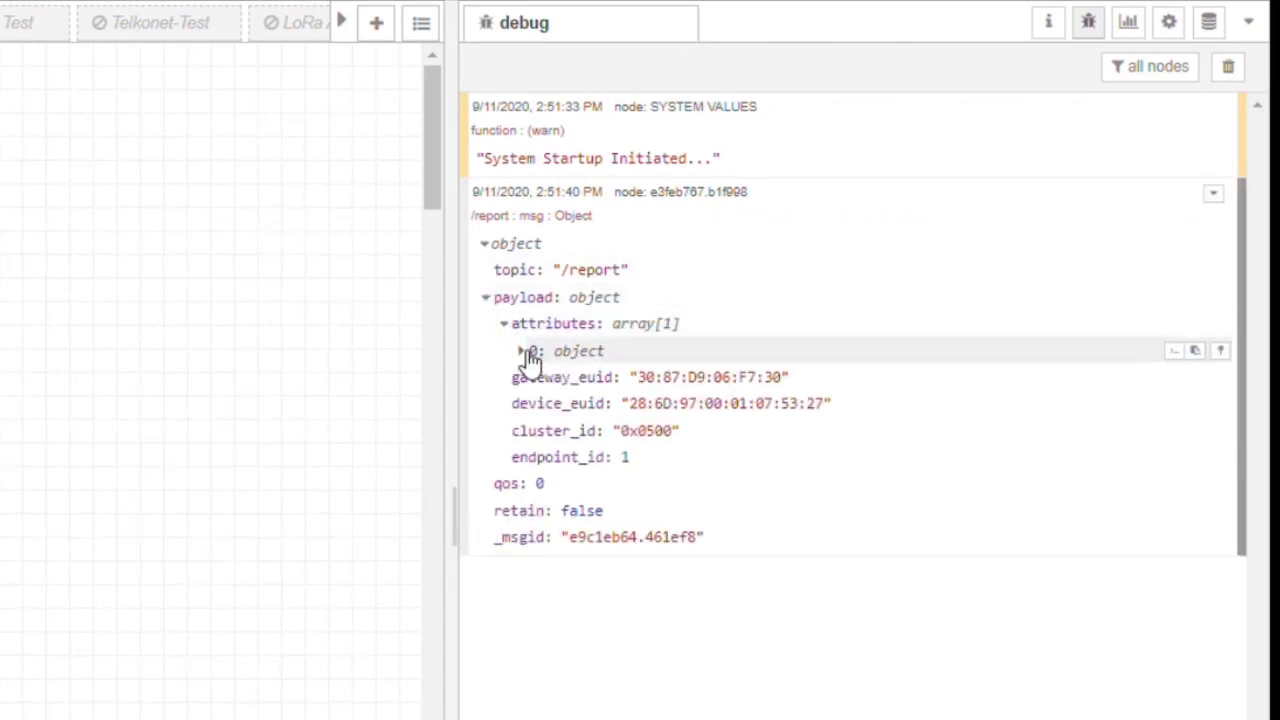
left_click(523, 352)
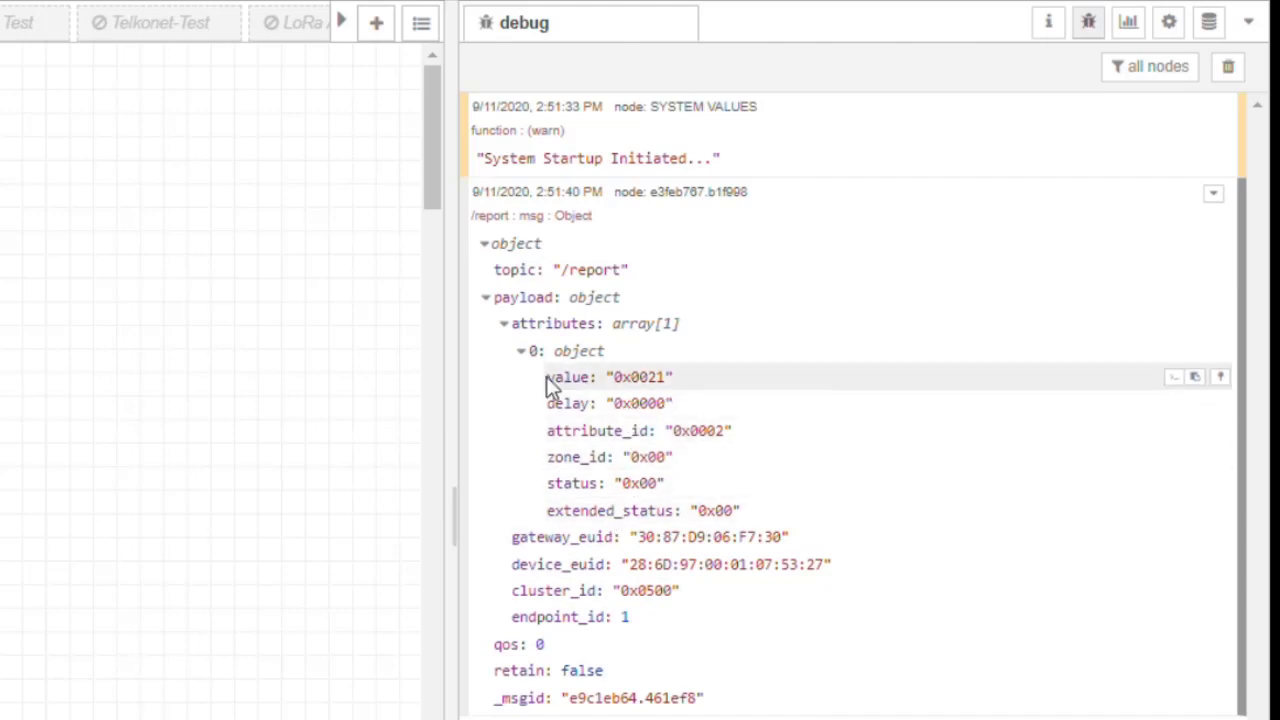
left_click_drag(674, 379, 643, 390)
left_click(676, 390)
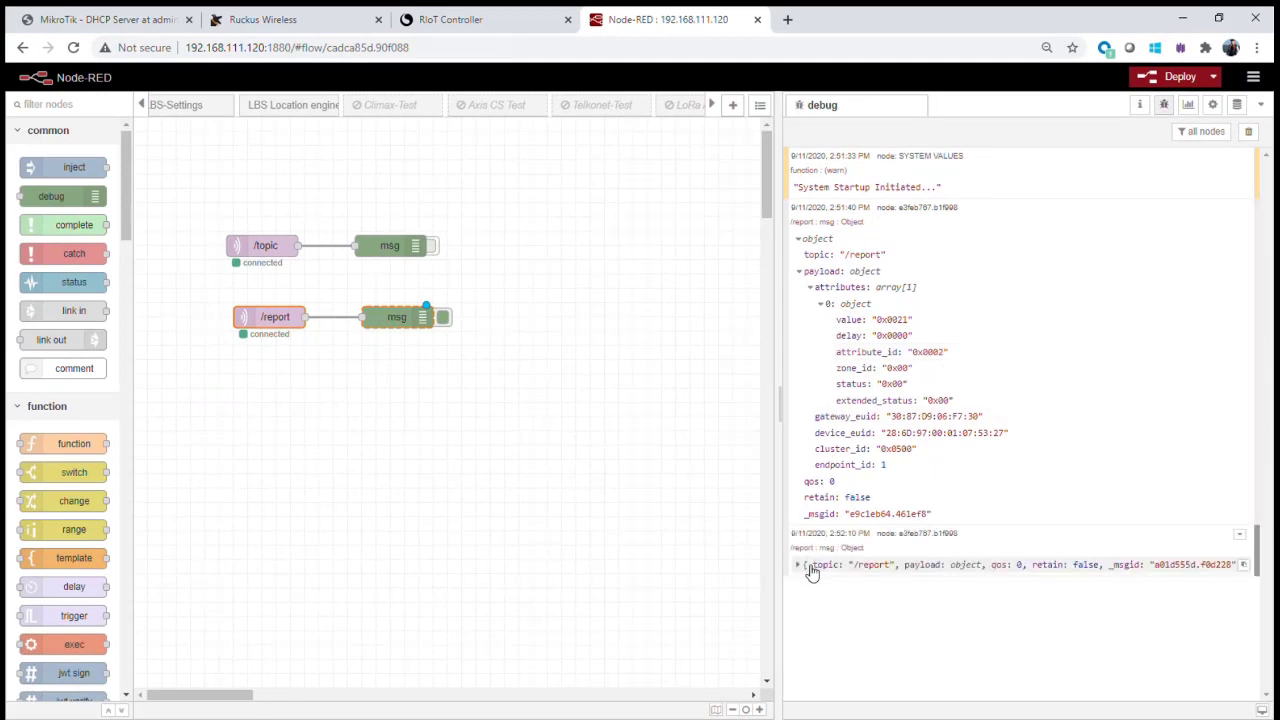
Step: Expand the second /report message down to attribute entry 0 and examine its value against the first message
left_click(803, 568)
left_click(803, 597)
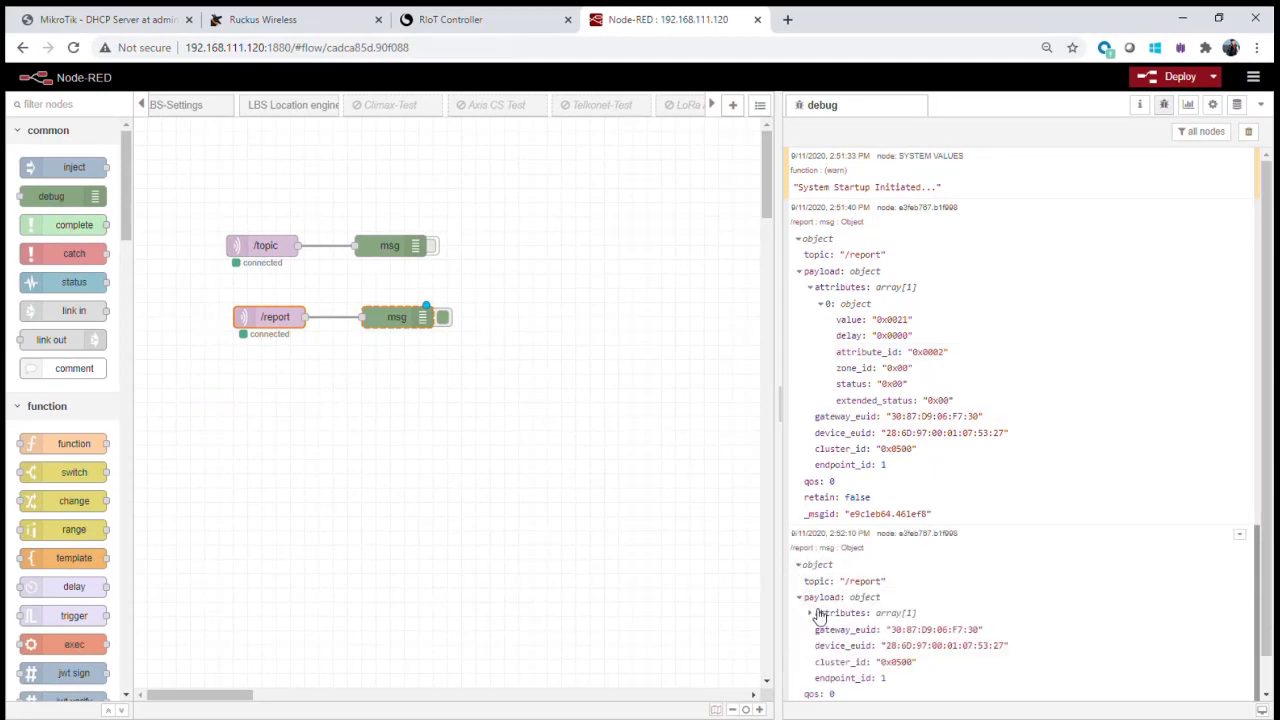
left_click(811, 613)
left_click(822, 629)
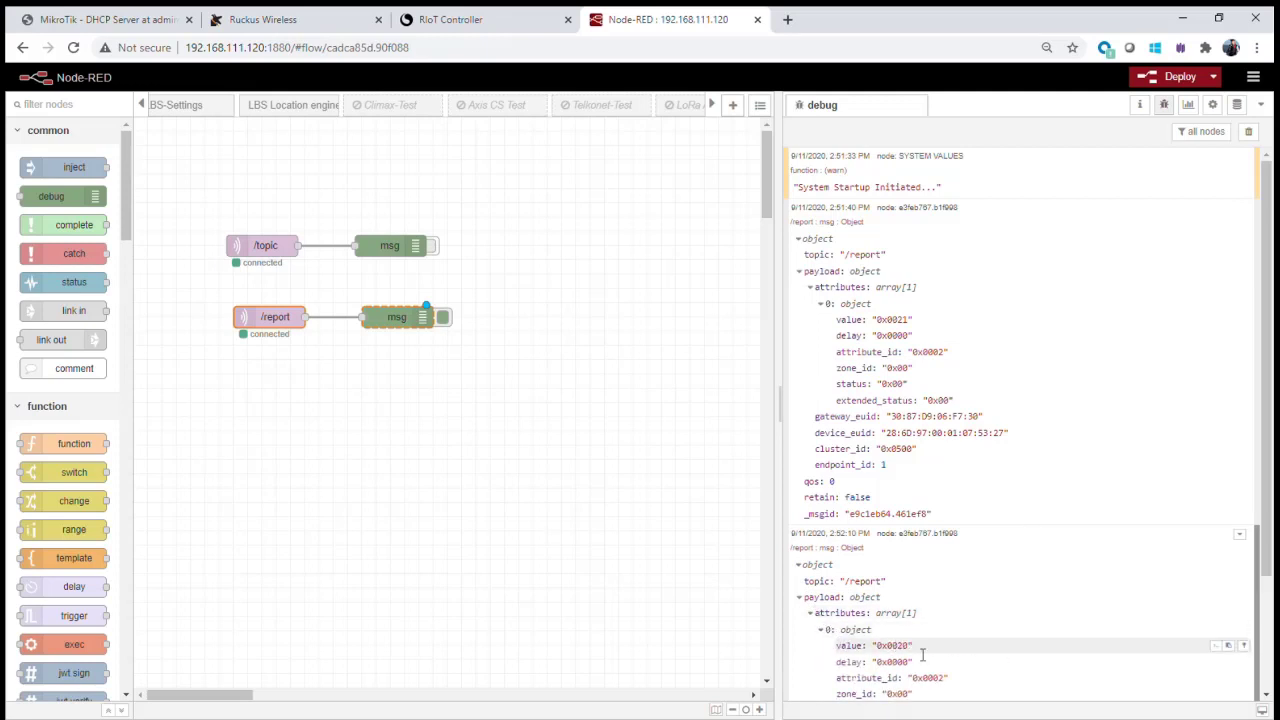
scroll(937, 647, "down", 2)
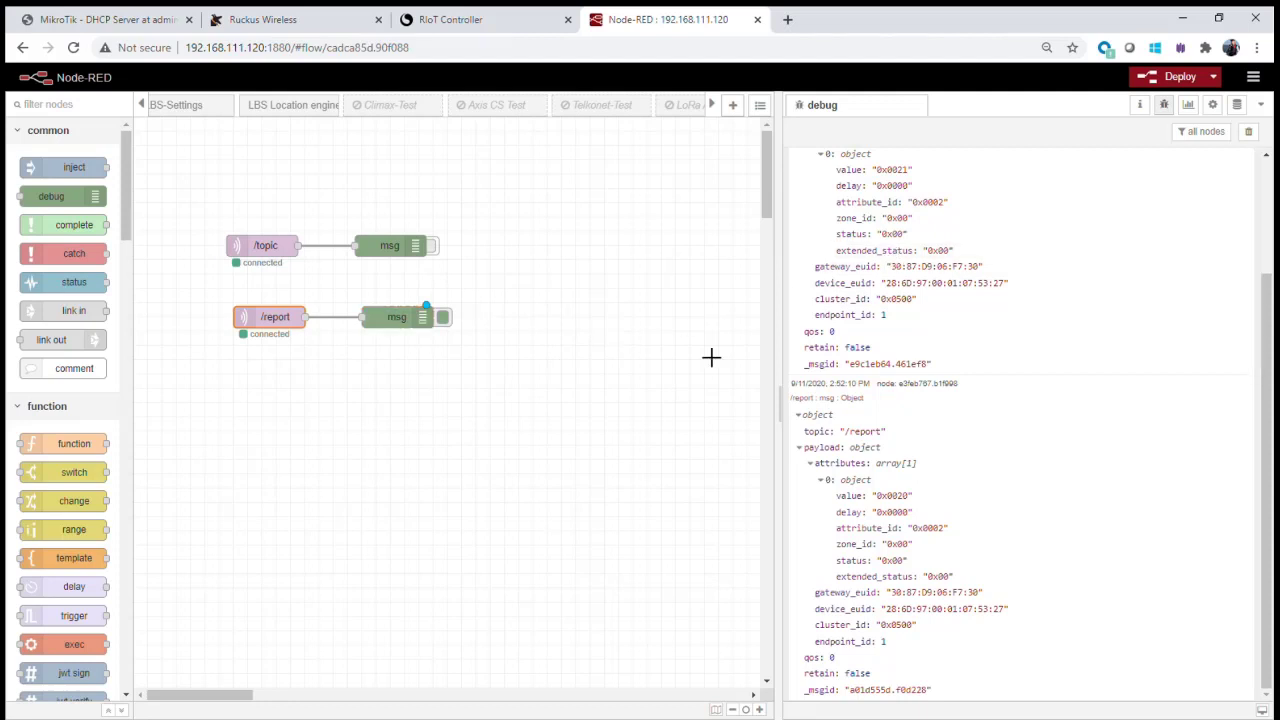
Step: Deactivate the /report debug node and clear the debug log, narrowing the debug area to widen the canvas
left_click(444, 320)
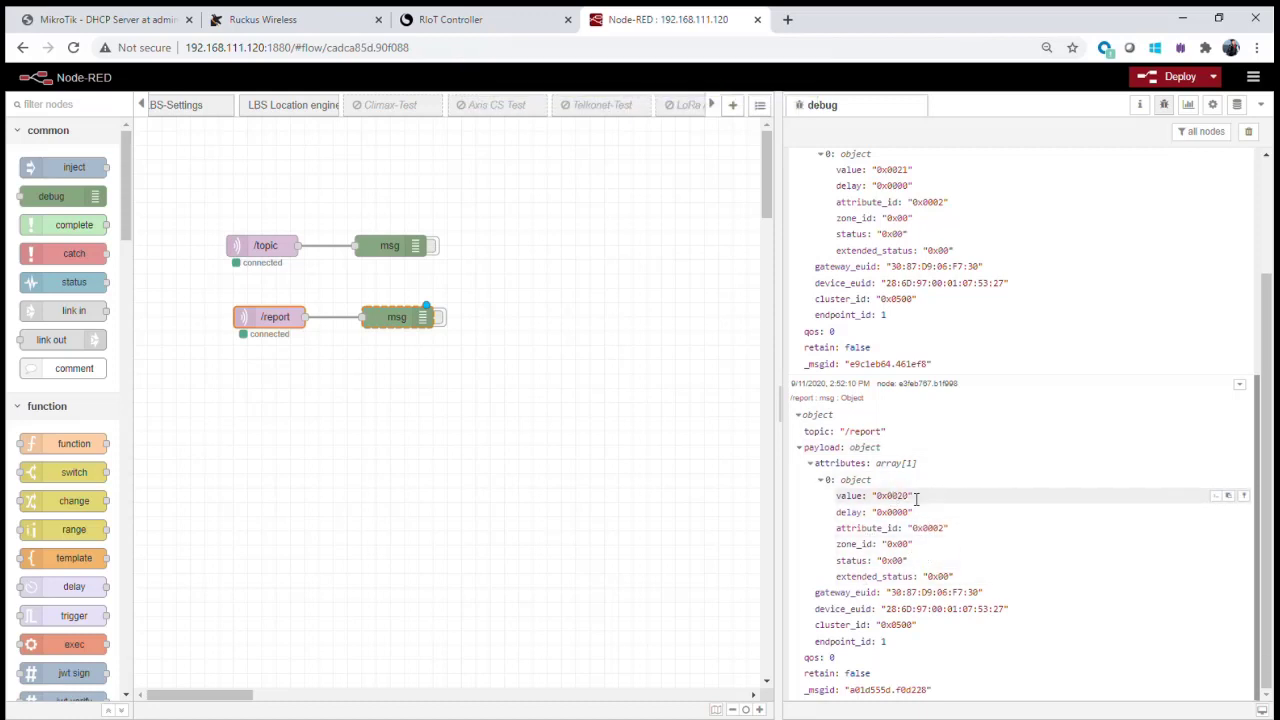
left_click(1248, 131)
left_click_drag(788, 331, 997, 329)
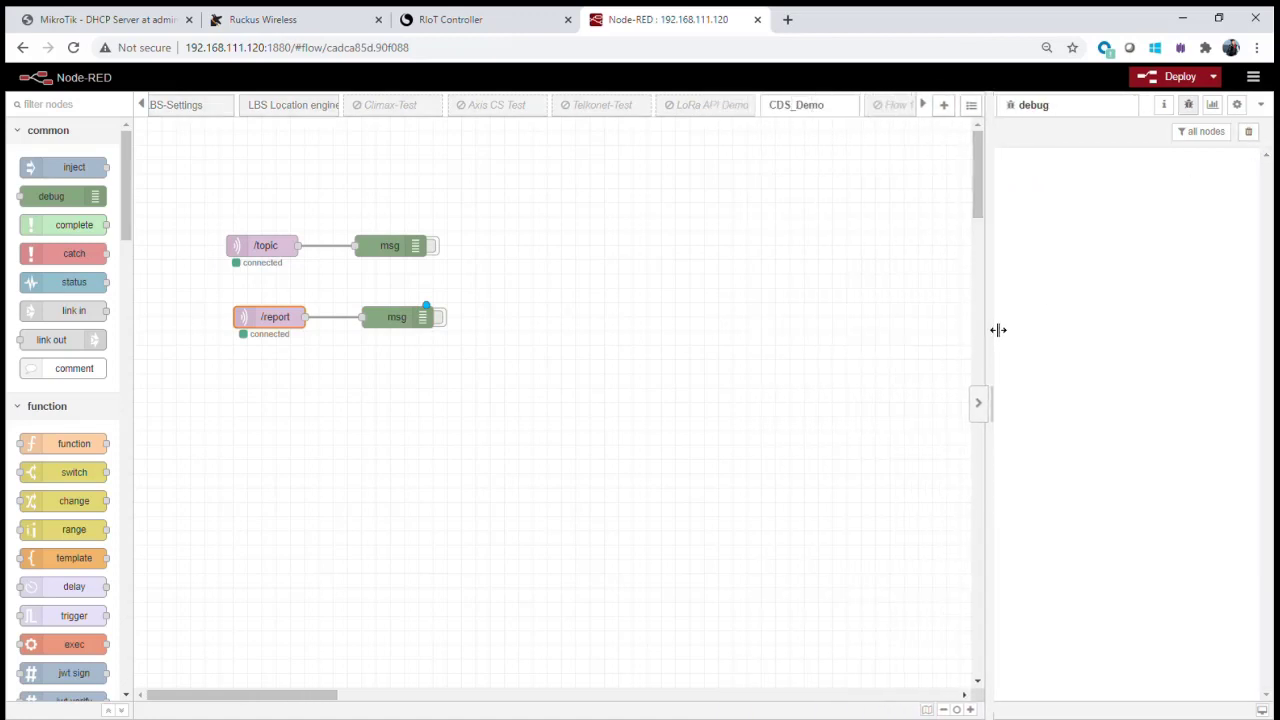
Step: Disable the CDS_Demo flow and enable Flow 1, widening the canvas slightly
double_click(810, 118)
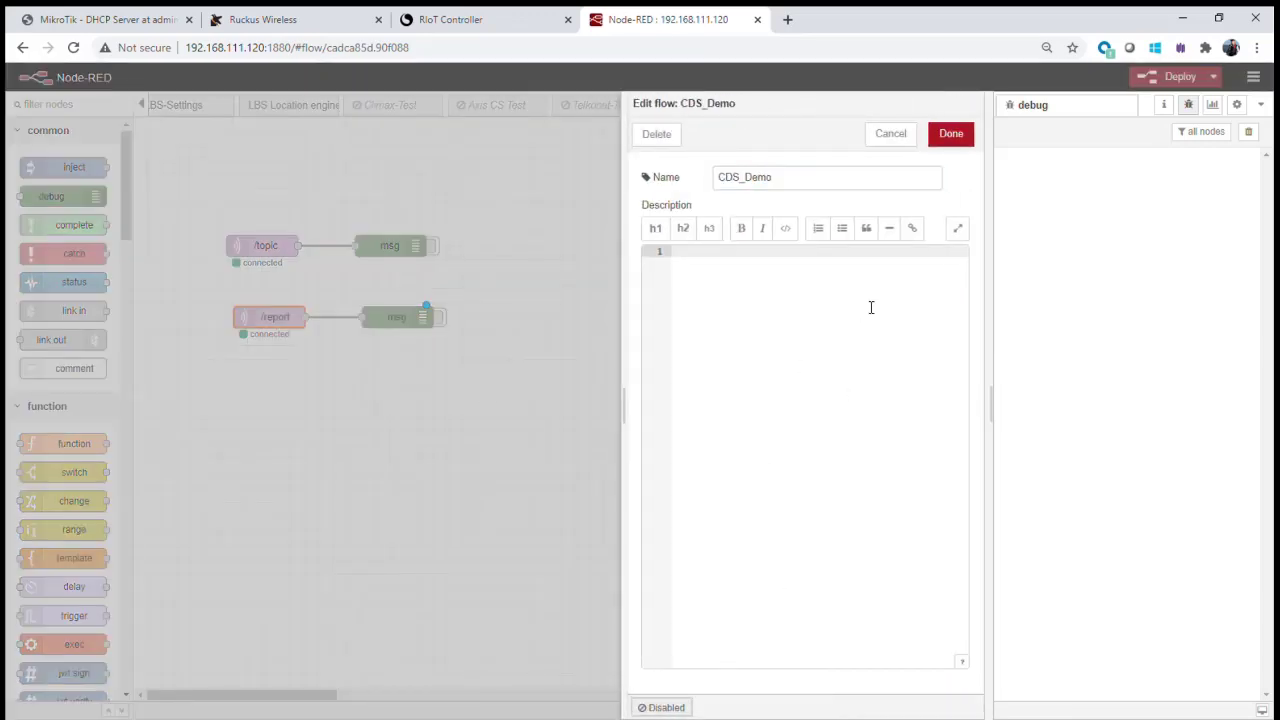
left_click(962, 133)
double_click(896, 108)
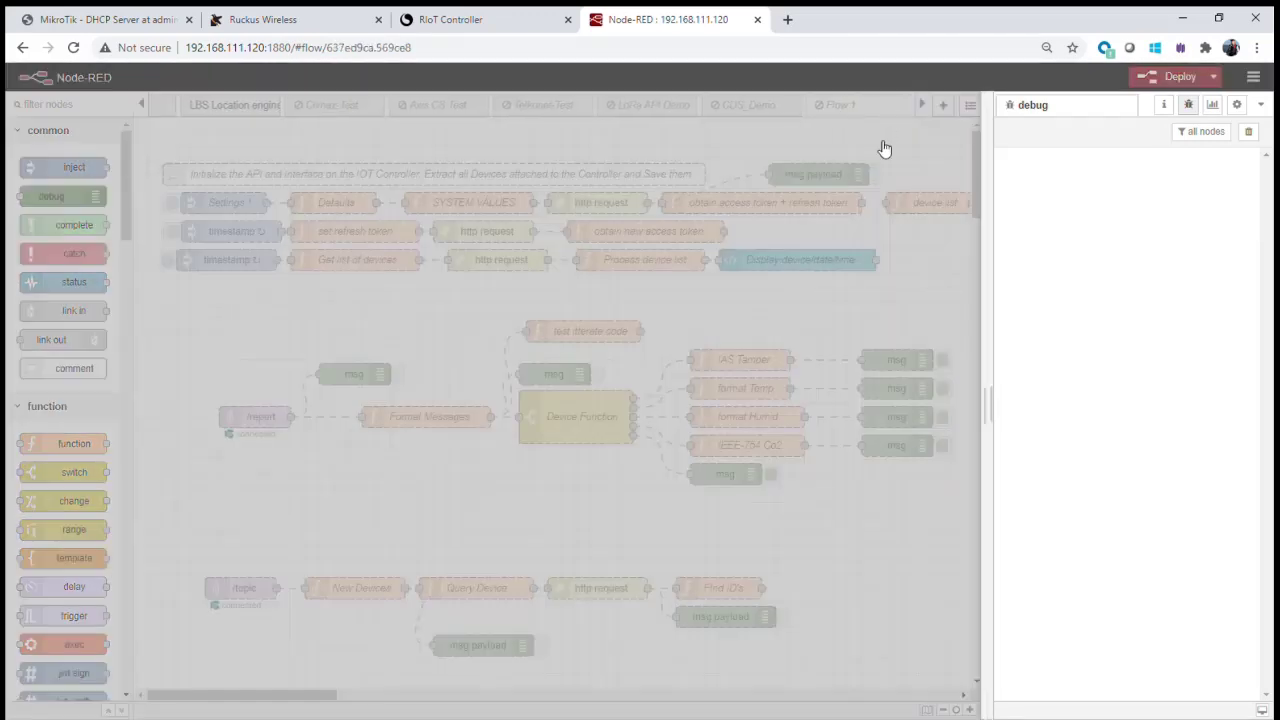
left_click(664, 708)
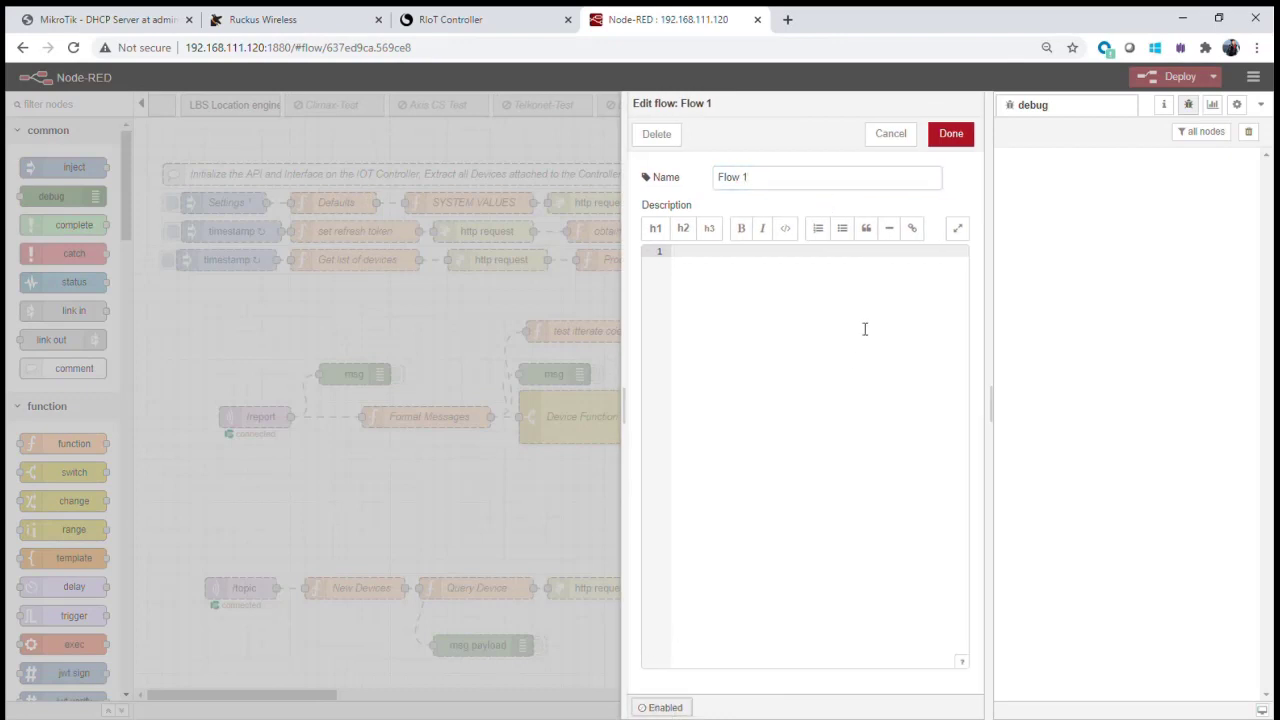
left_click(962, 141)
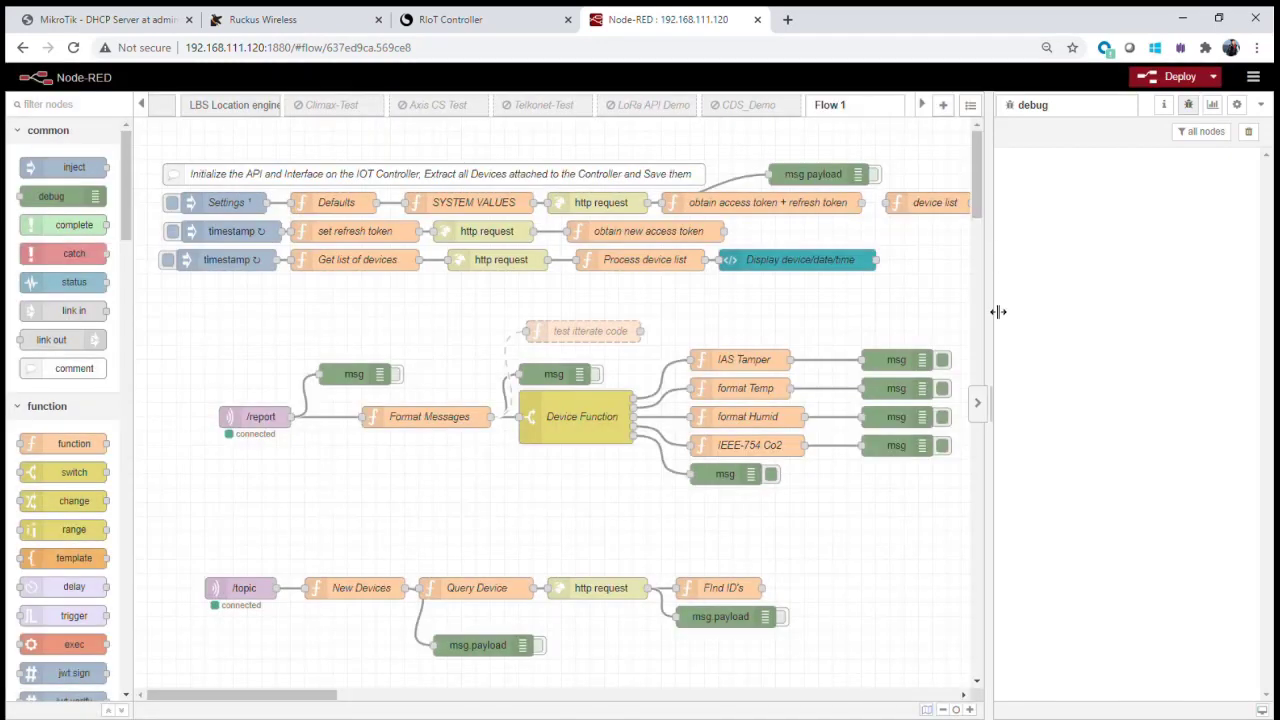
left_click_drag(998, 311, 1009, 311)
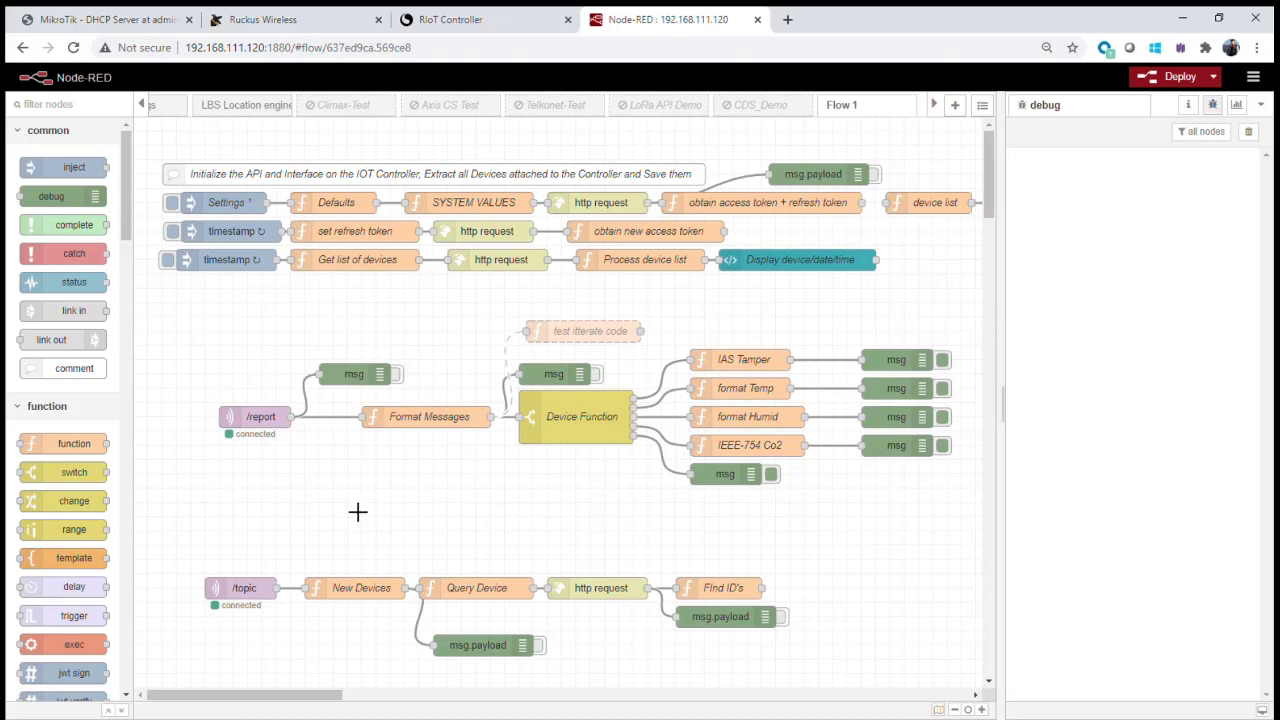
Step: Turn on the msg debug node attached to Flow 1's /report input, then deploy with a cleared debug log
scroll(358, 510, "down", 1)
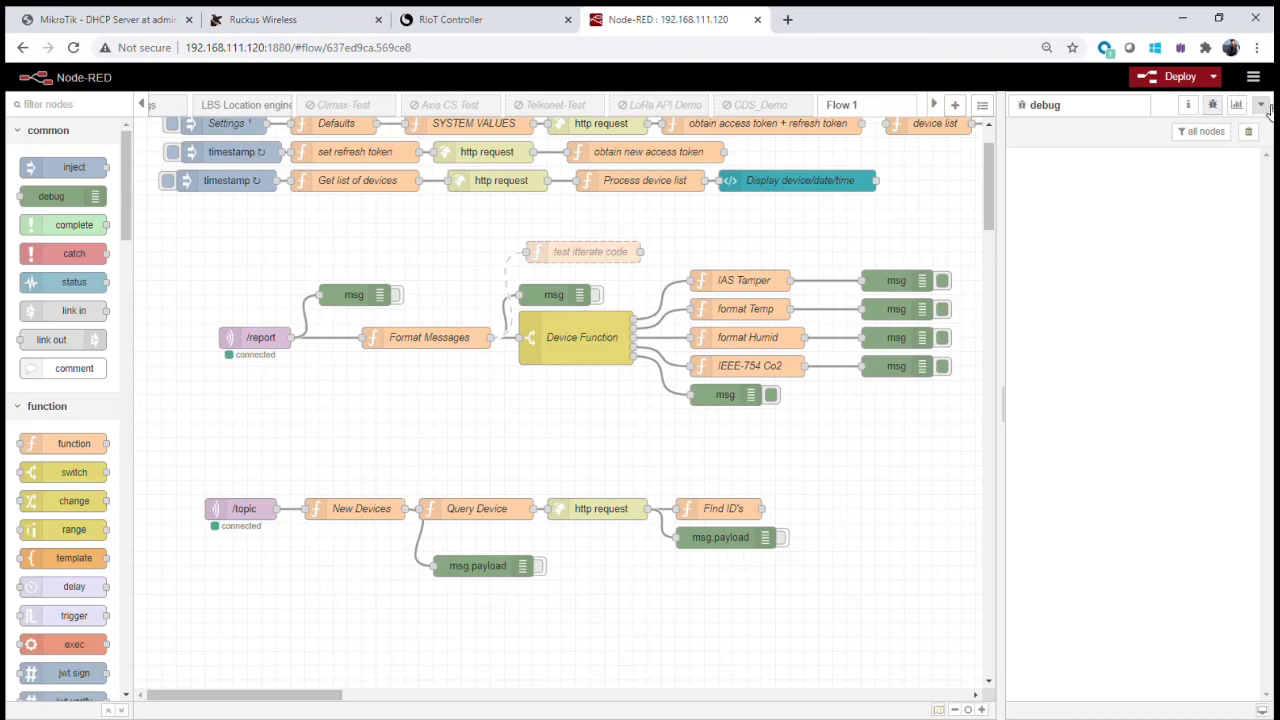
left_click(400, 295)
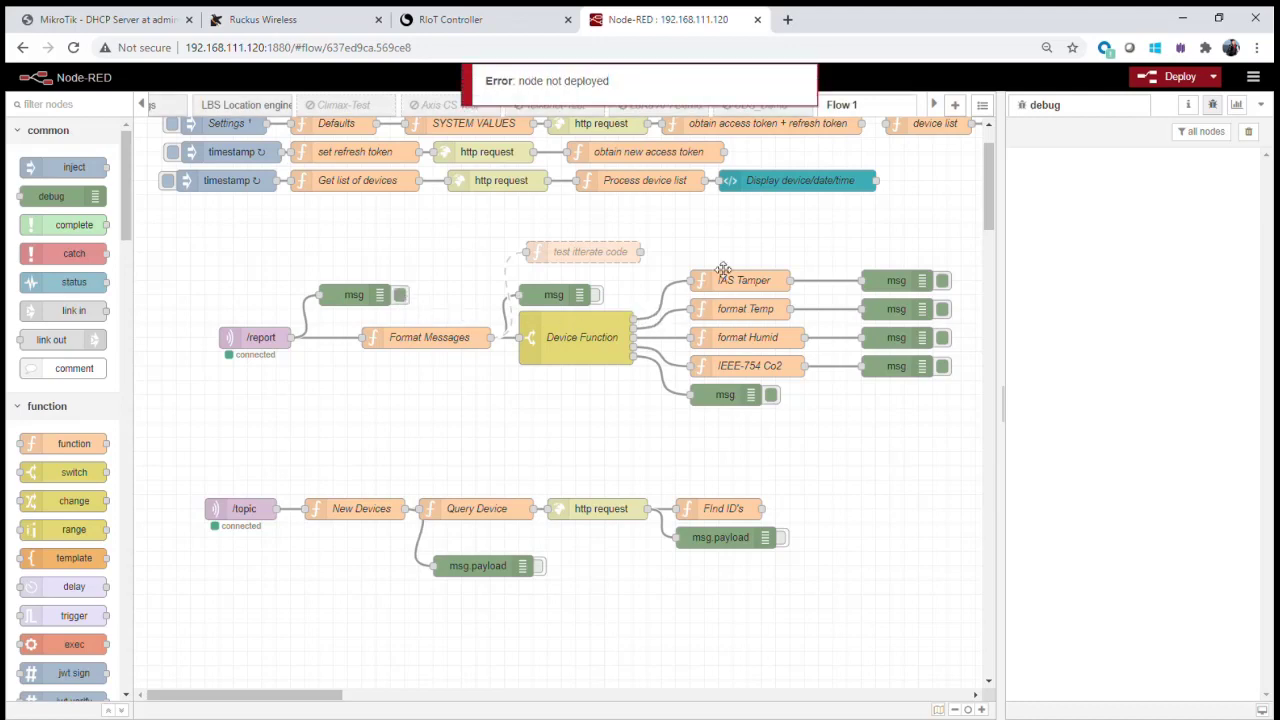
left_click(1188, 85)
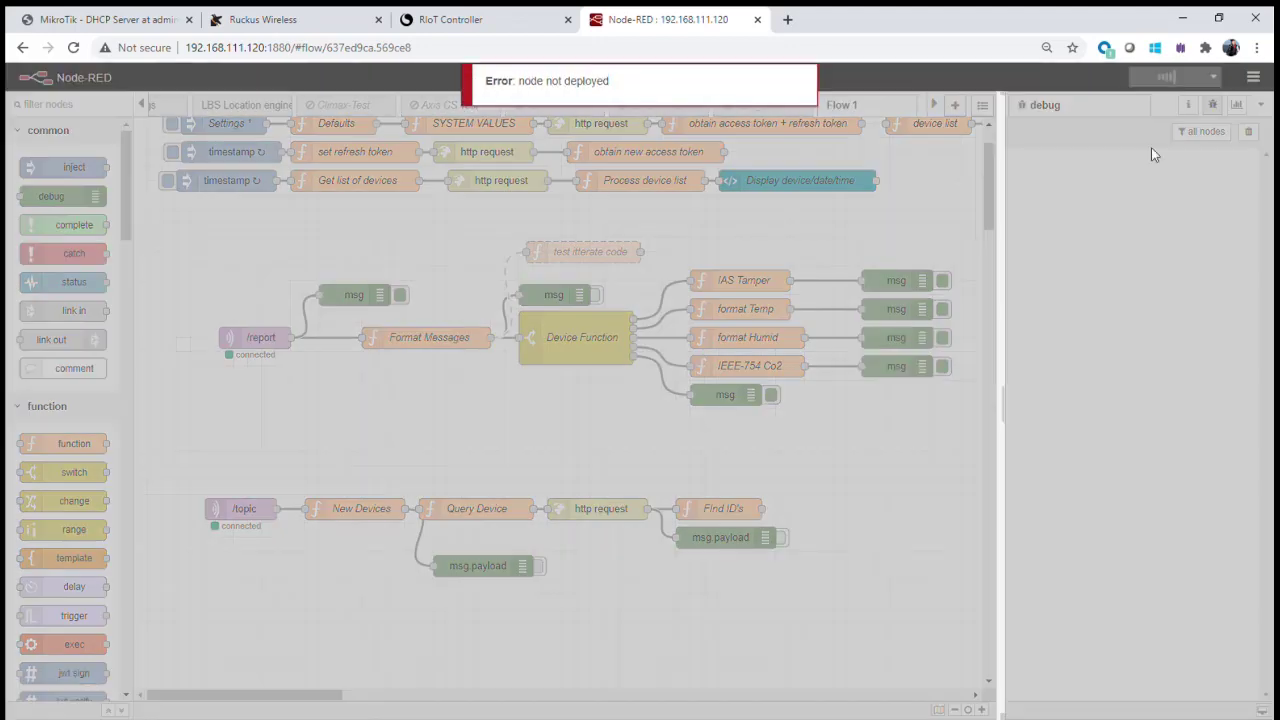
left_click(1250, 133)
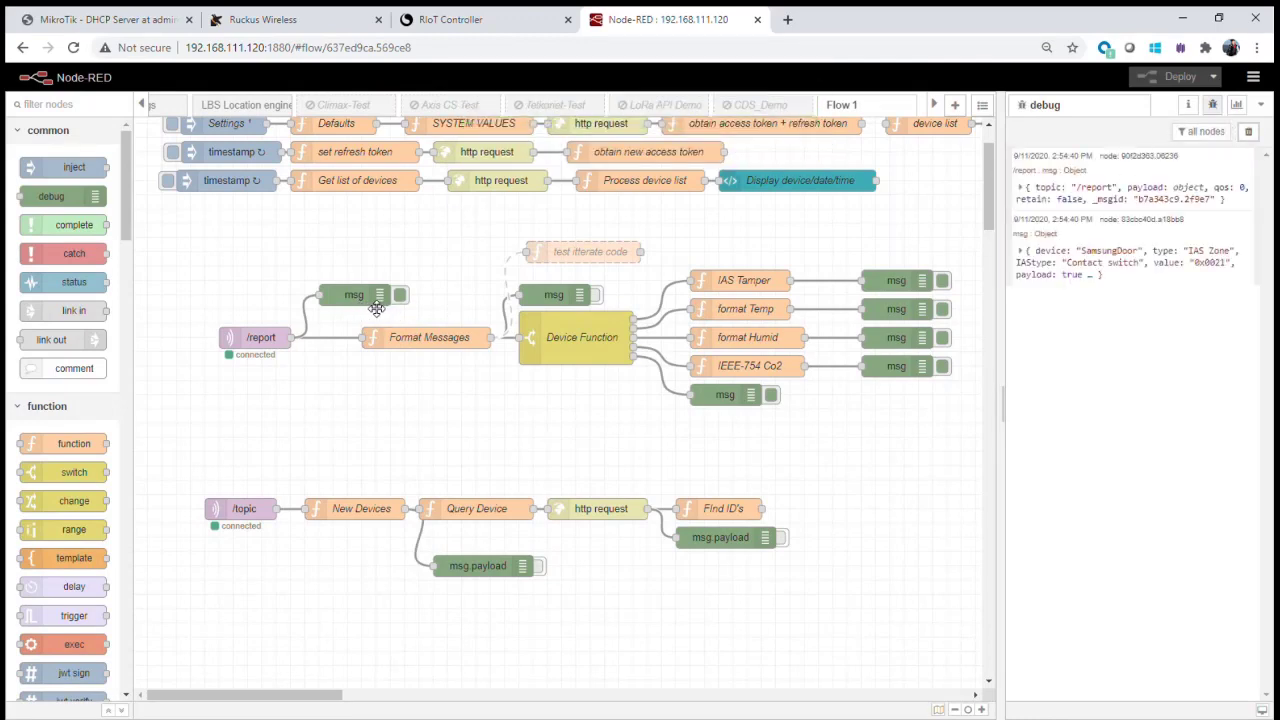
Step: Expand the raw /report message down to attribute entry 0 and the formatted SamsungDoor message to compare their fields
left_click(1021, 188)
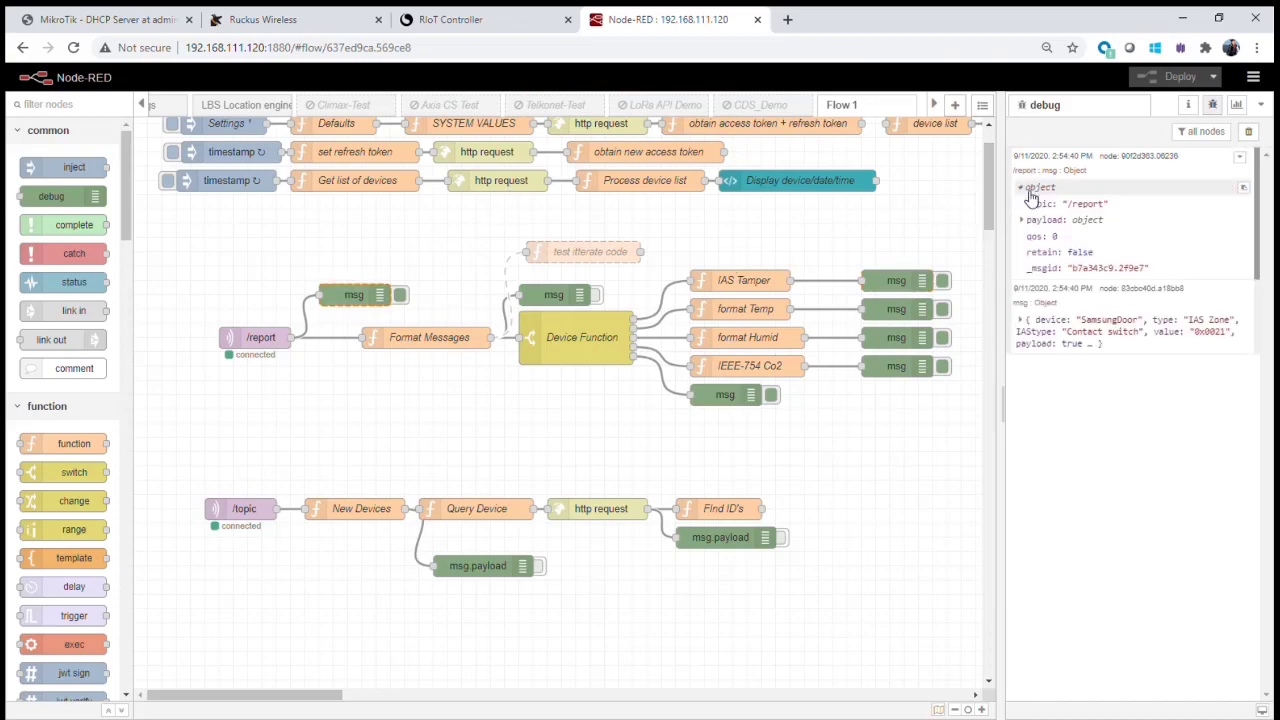
left_click(1021, 220)
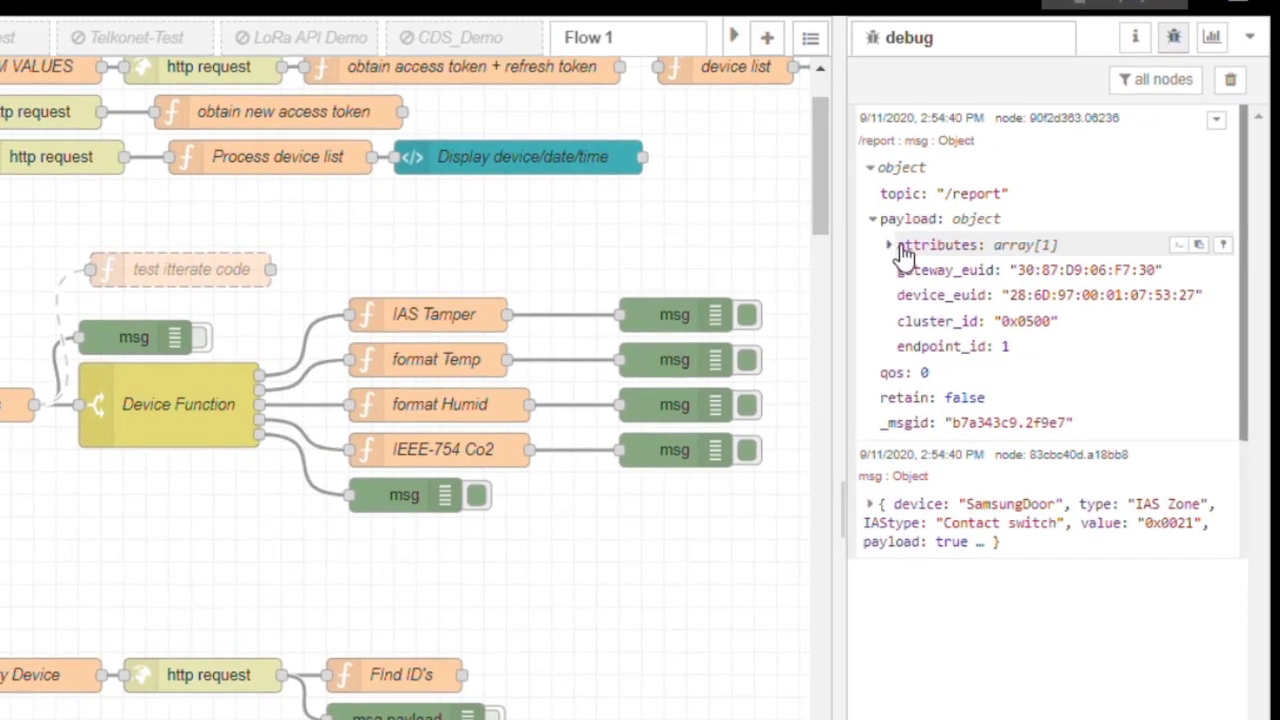
left_click(900, 247)
left_click(918, 271)
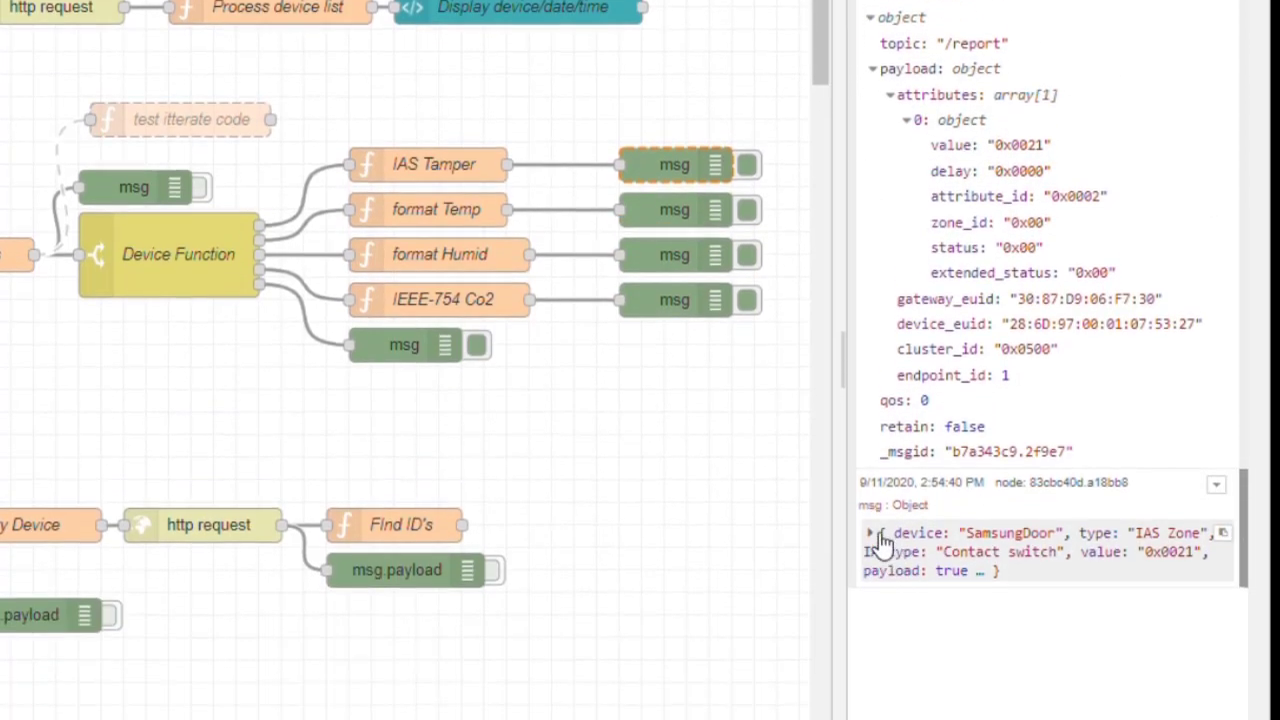
left_click(880, 683)
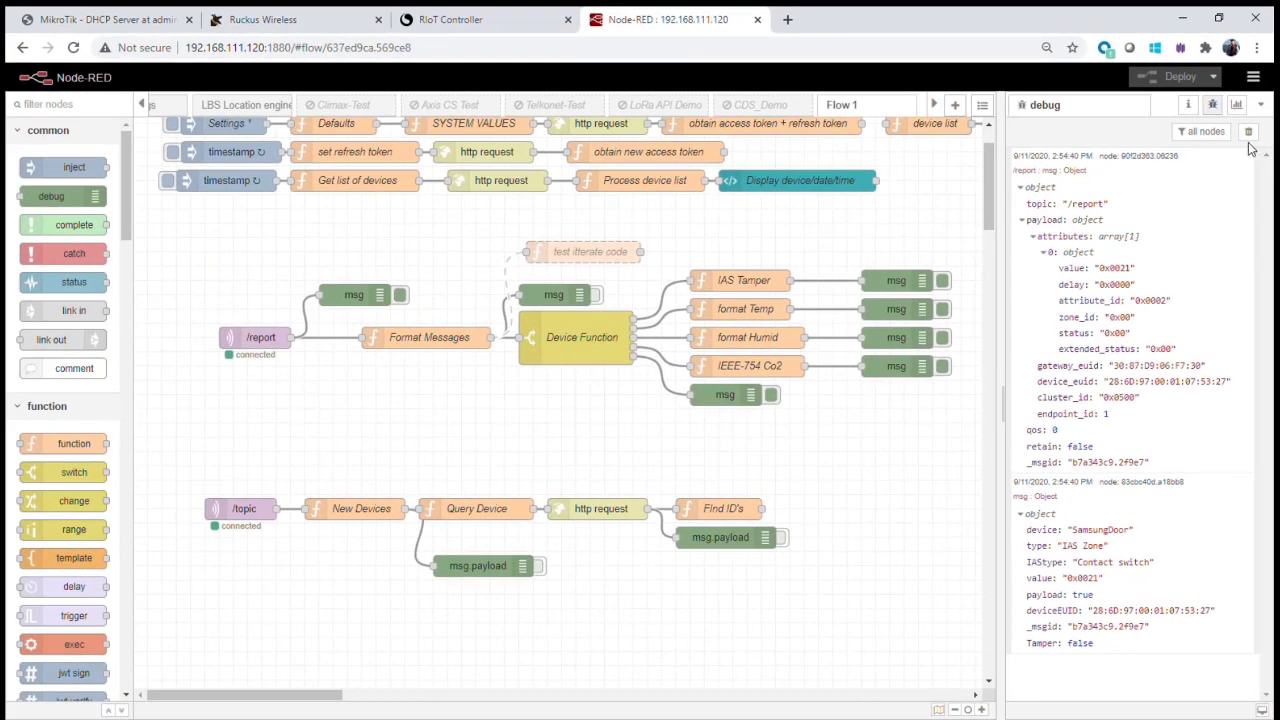
Step: Clear the debug log, deactivate the raw /report debug node, and expand the new formatted SamsungDoor message
left_click(1249, 133)
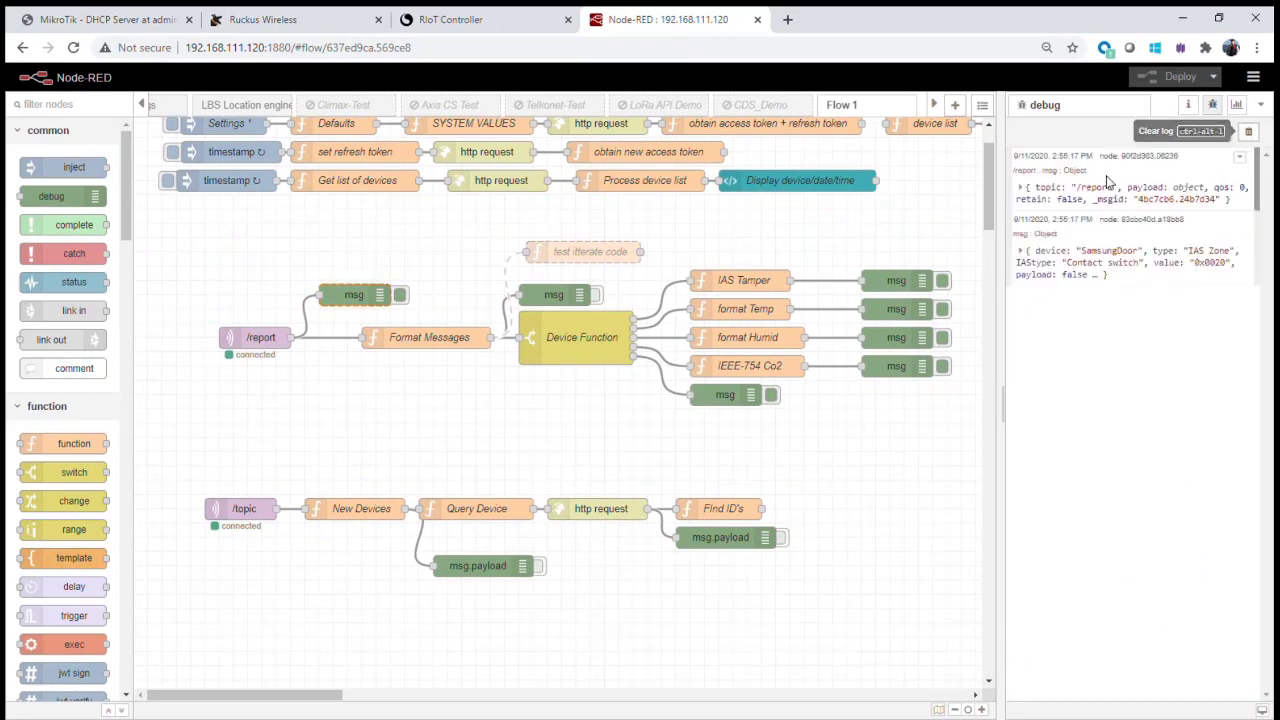
left_click(400, 294)
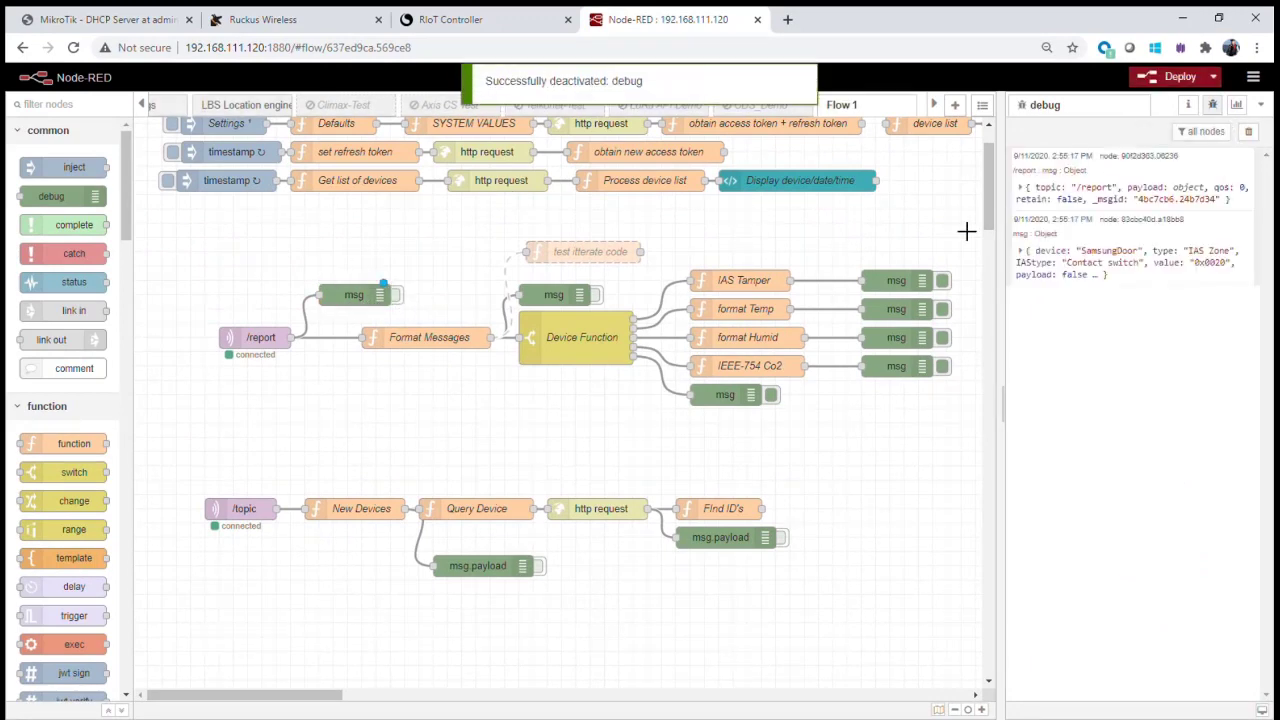
left_click(1022, 254)
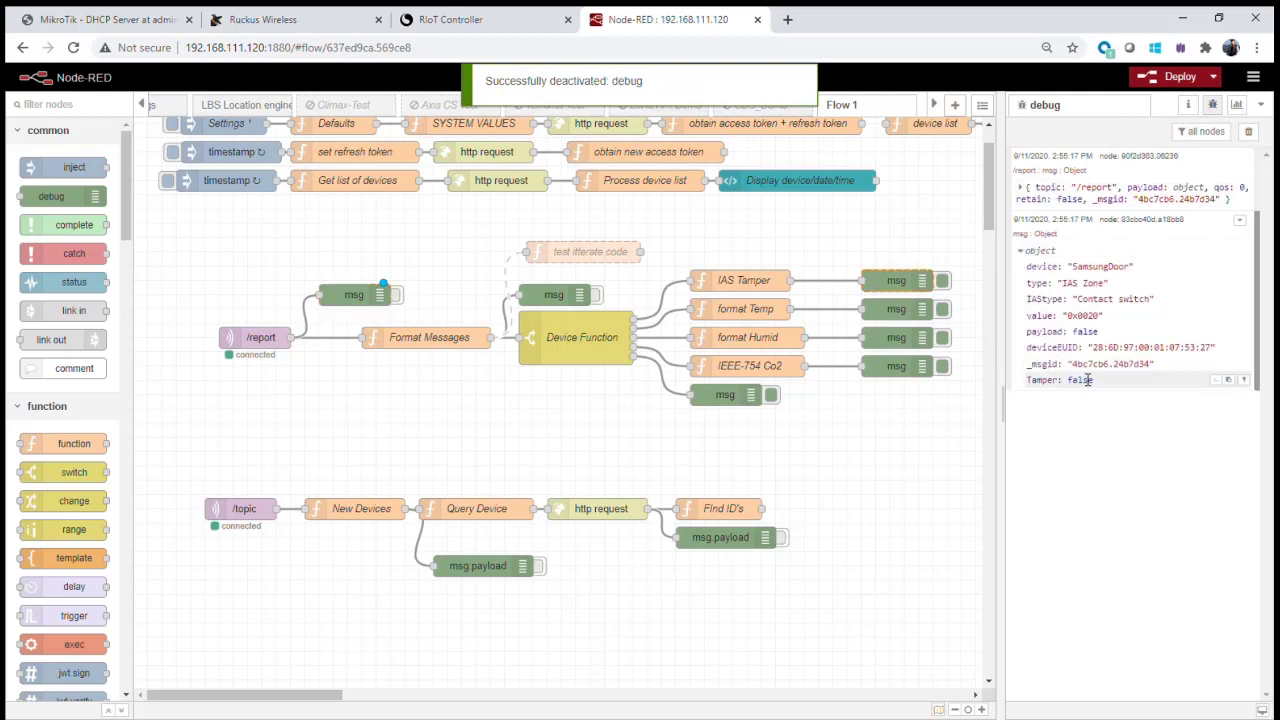